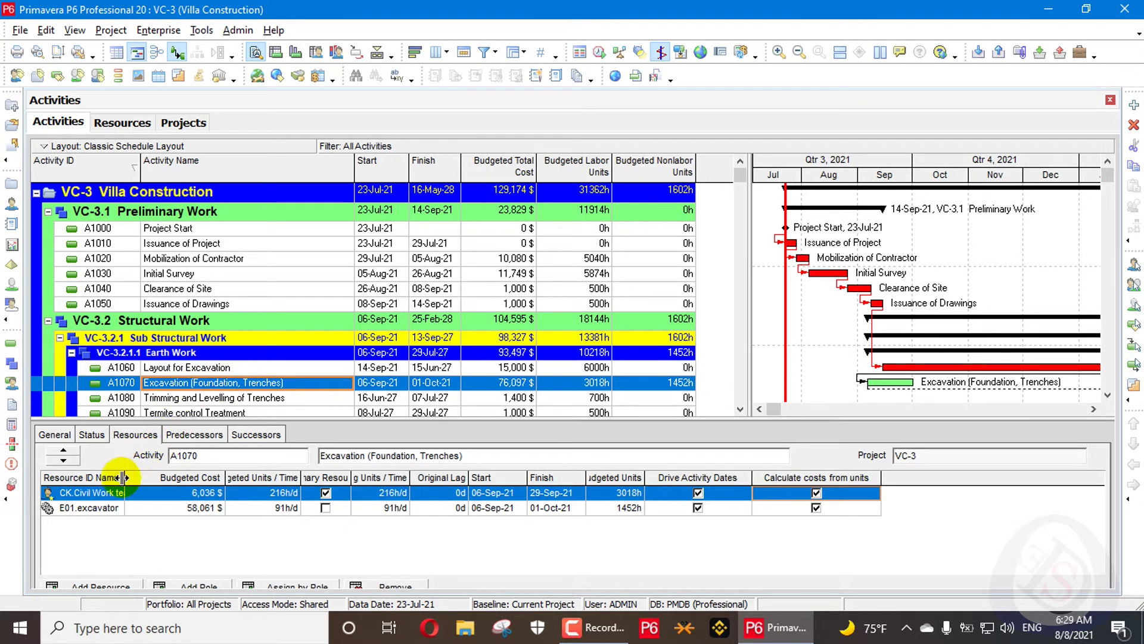
Step: Widen the Resource ID Name, Budgeted Units / Time, Primary Resource, Remaining Units / Time and Budgeted Units columns of activity A1070's resource assignments
left_click_drag(123, 480, 190, 476)
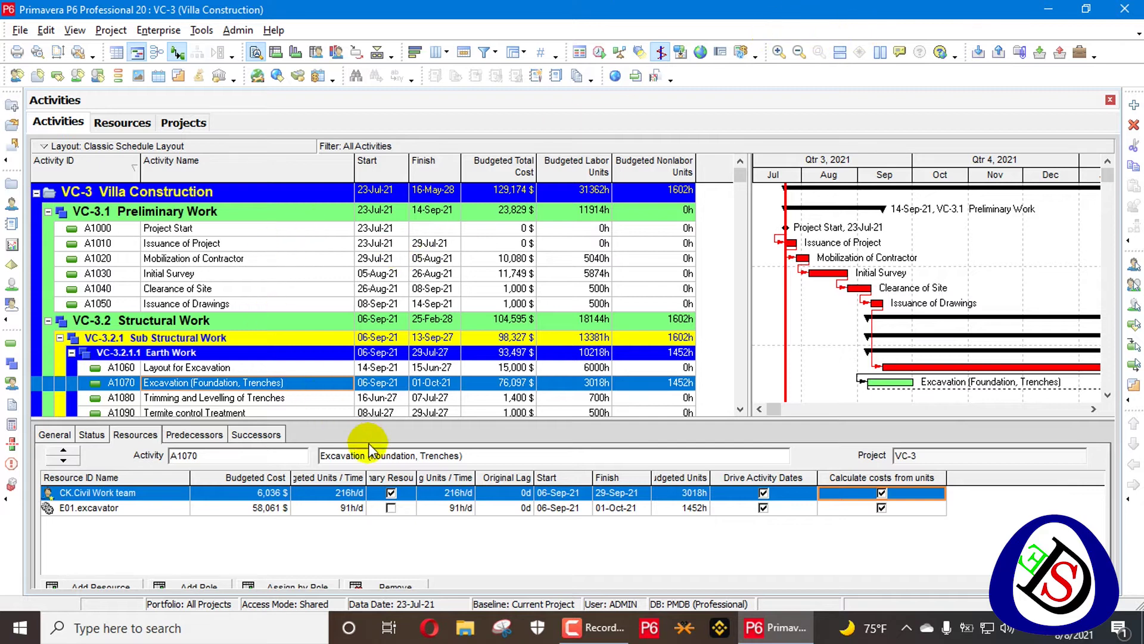
left_click_drag(367, 477, 408, 478)
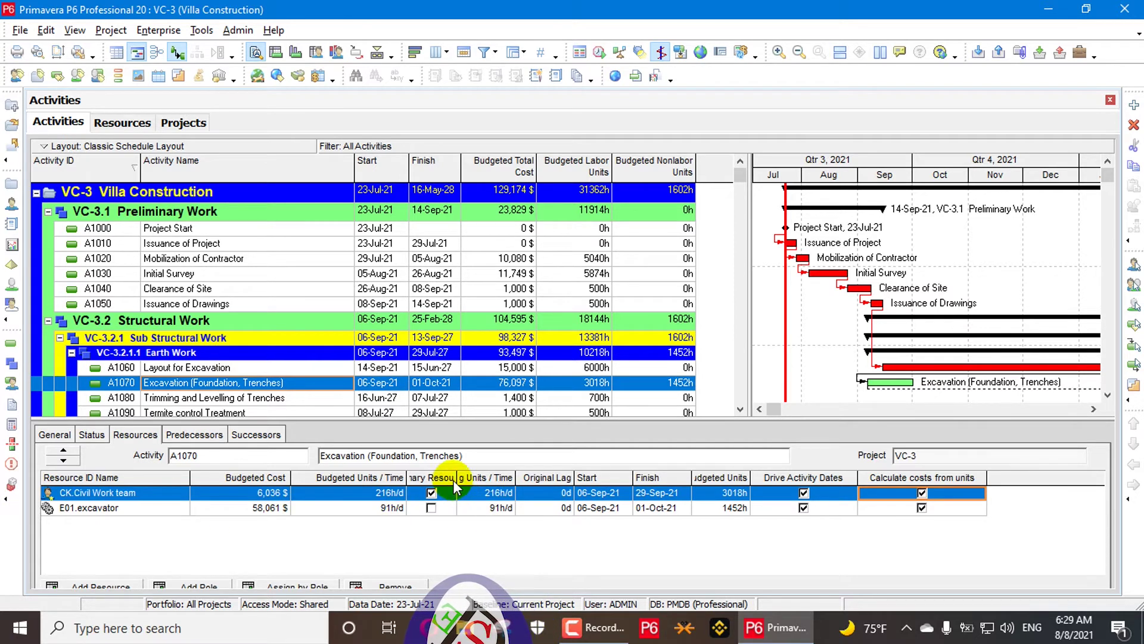
left_click_drag(456, 477, 522, 479)
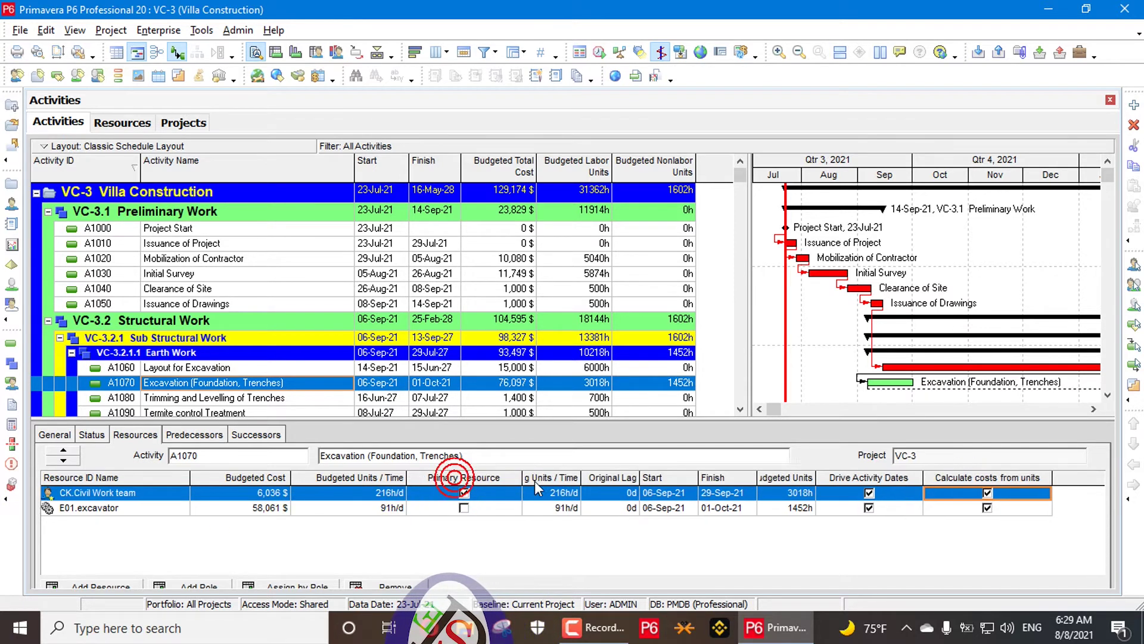
double_click(579, 479)
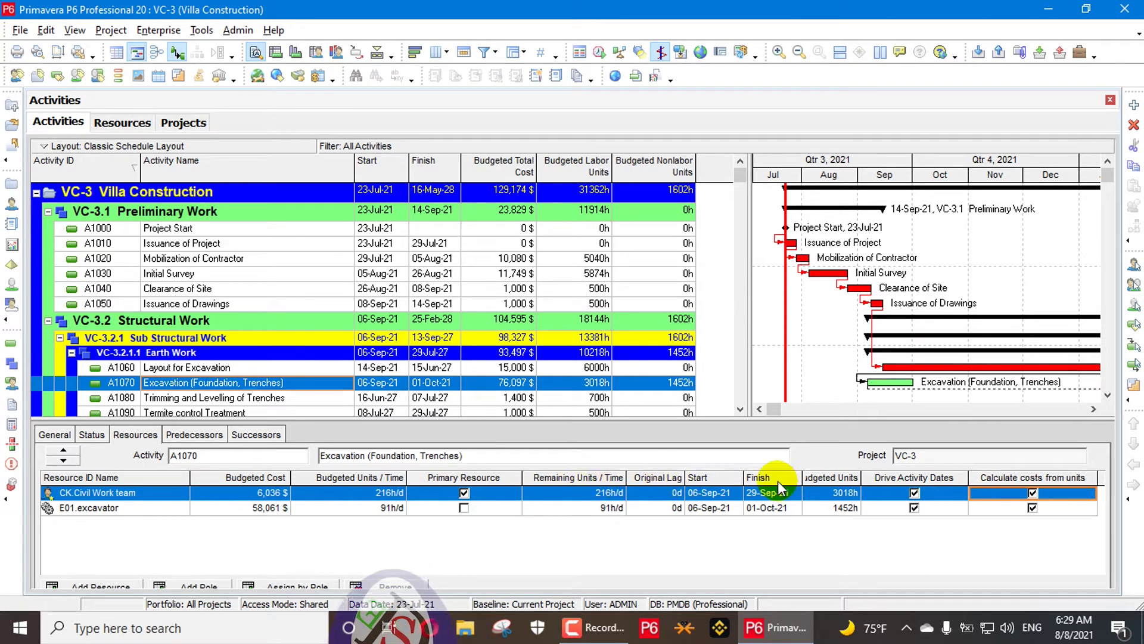
double_click(878, 477)
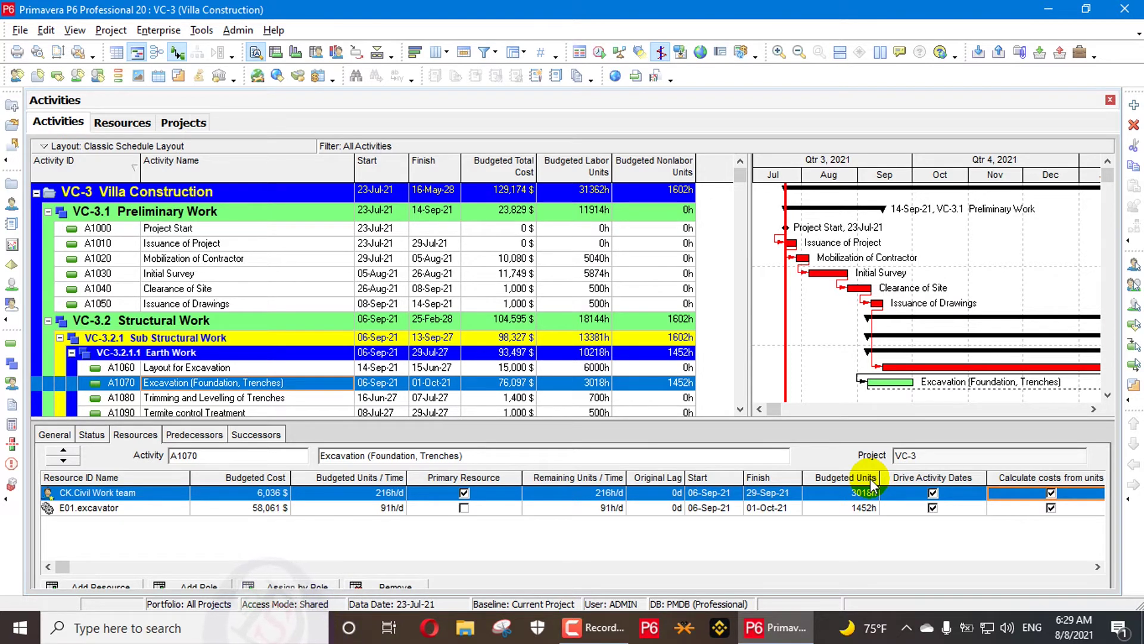
right_click(1064, 487)
left_click(1065, 490)
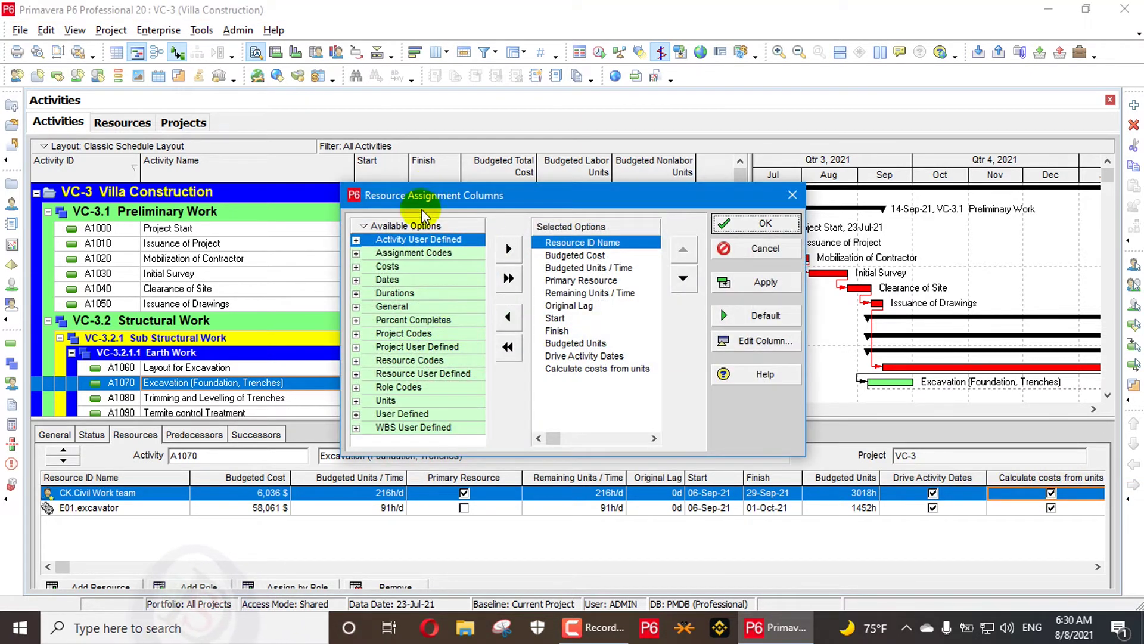
left_click(777, 216)
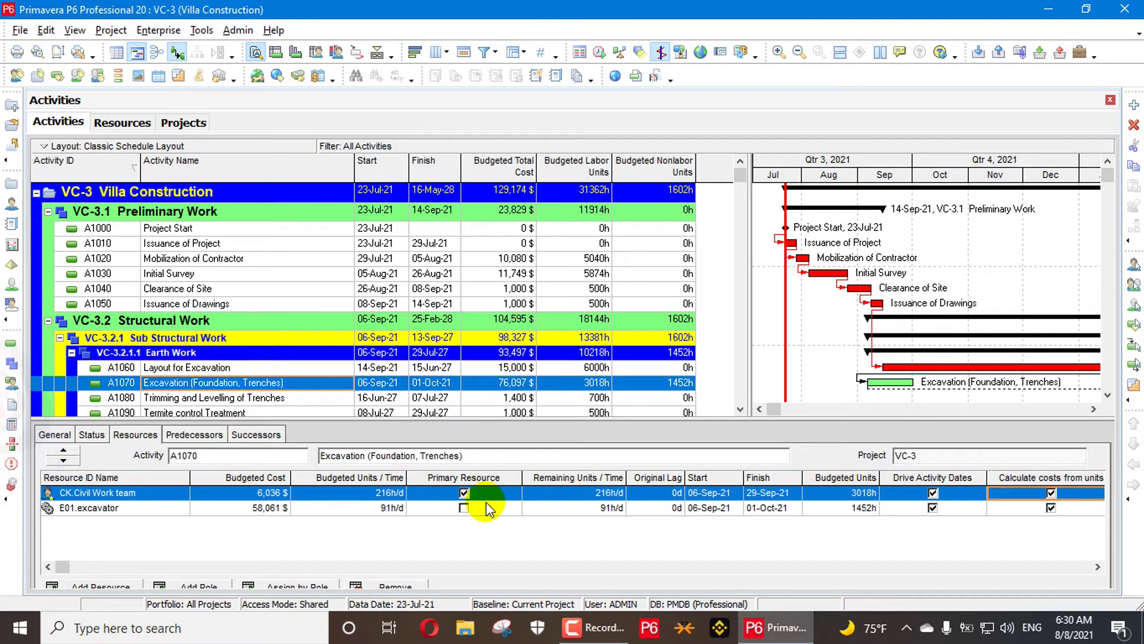
Step: Find the Price / Unit option by searching for "price" and add it to the resource assignment columns
right_click(858, 488)
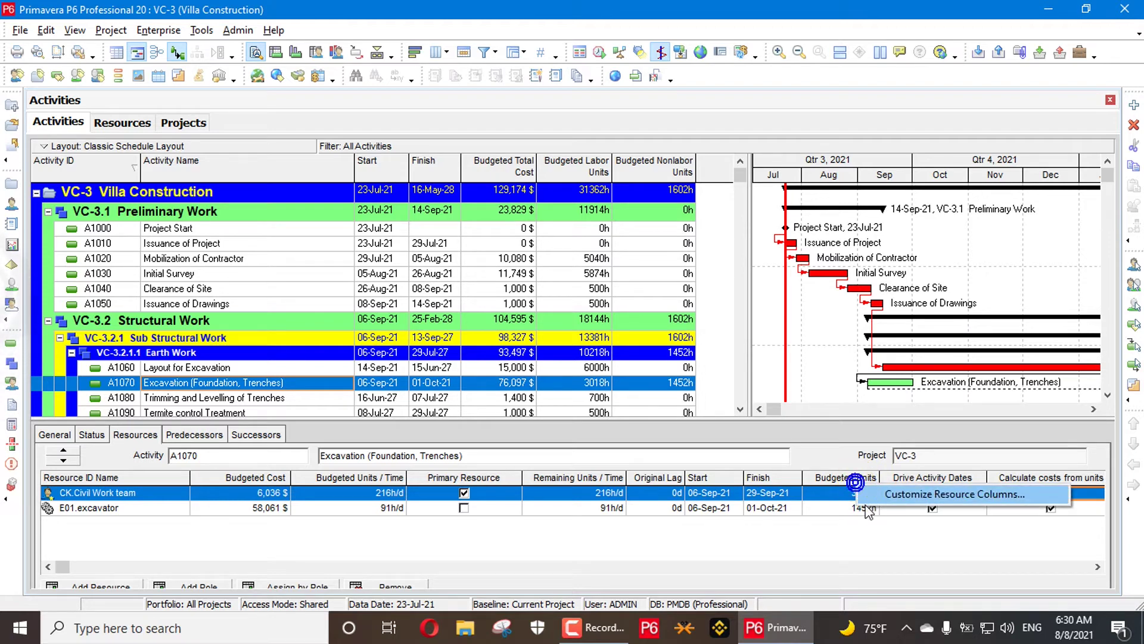
left_click(929, 495)
right_click(442, 221)
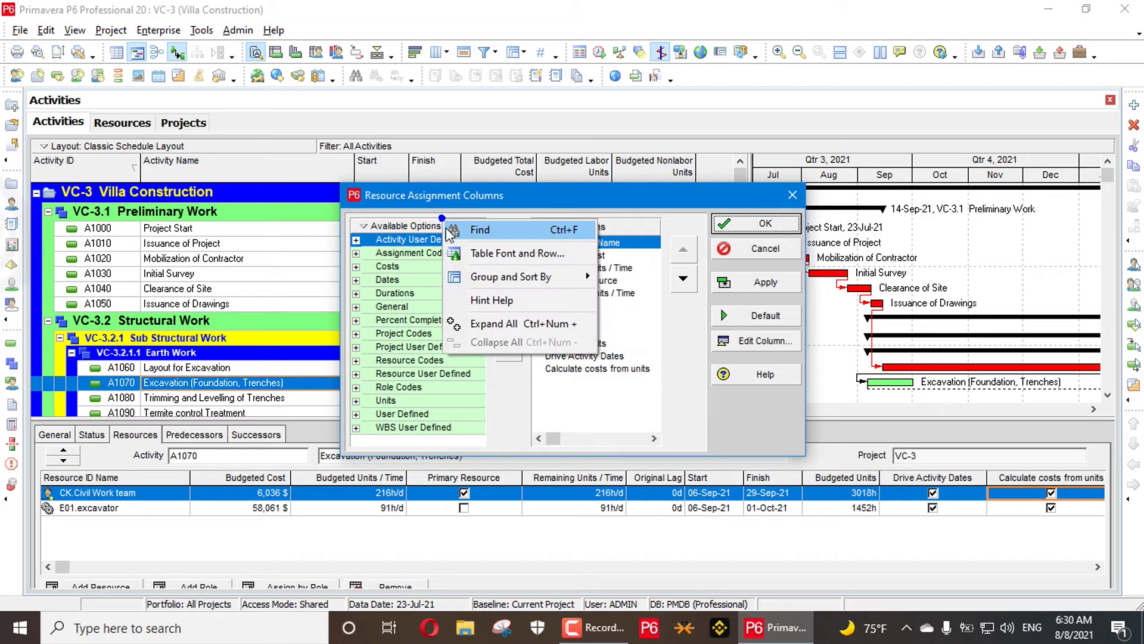
left_click(470, 225)
type("price")
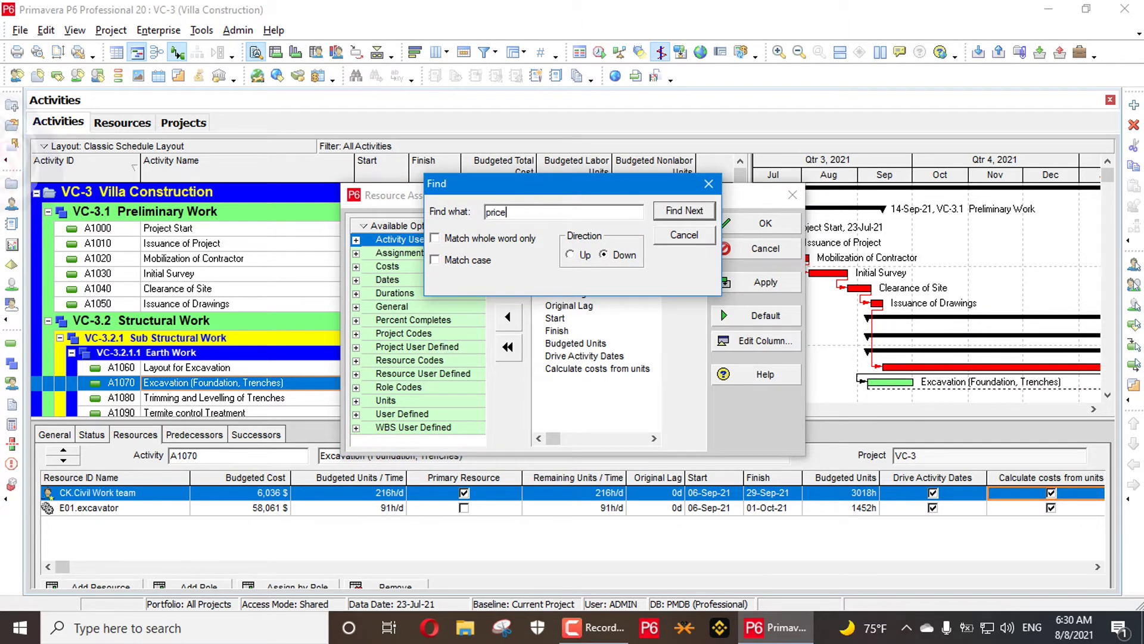
key("Return")
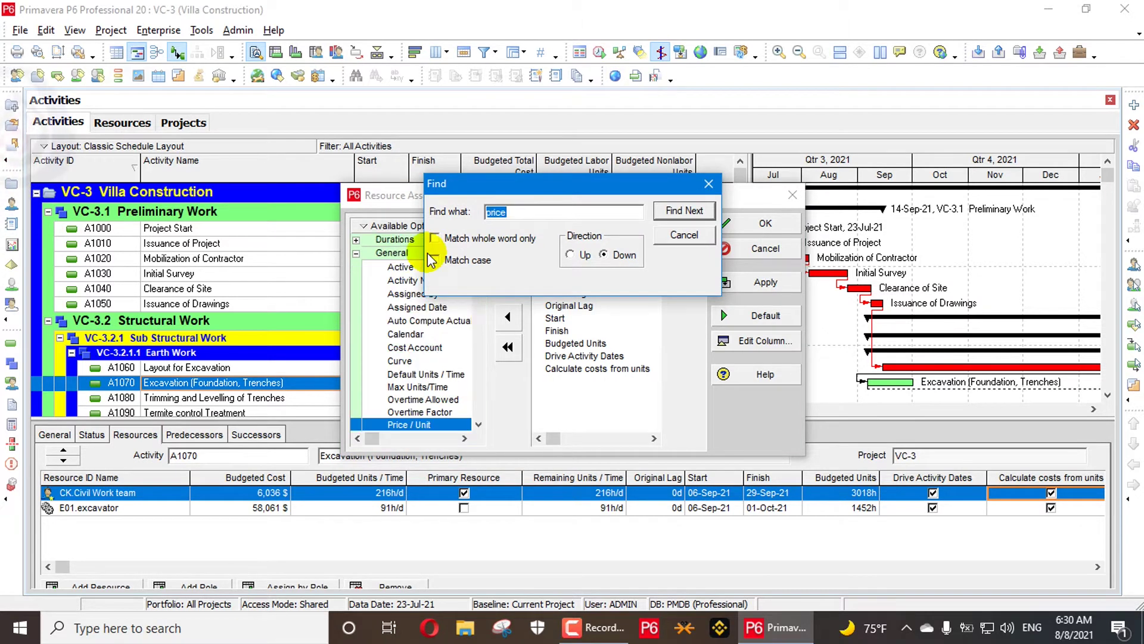
left_click(708, 183)
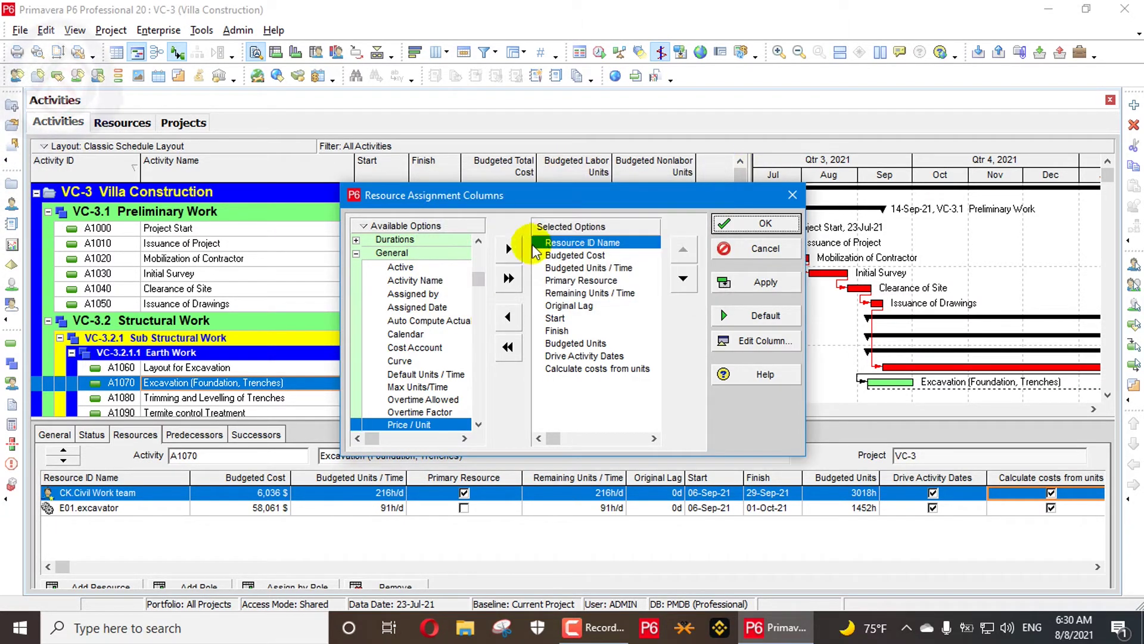
left_click(509, 248)
Step: Remove Remaining Units / Time from the selected columns and place Price / Unit directly after Budgeted Cost
left_click(590, 304)
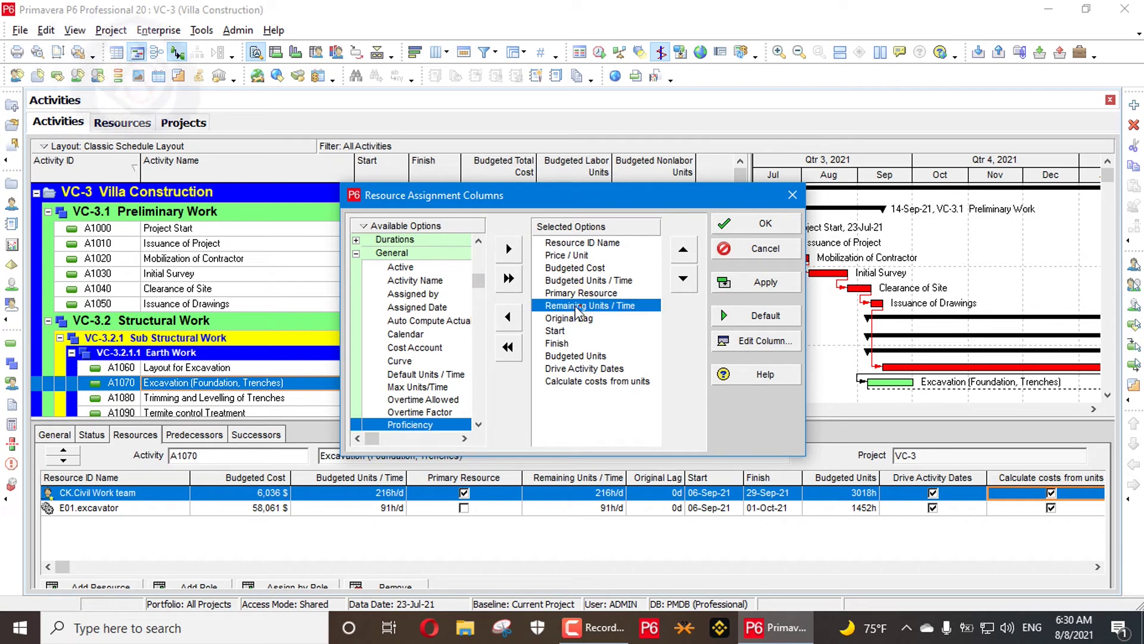
left_click(507, 316)
left_click(620, 256)
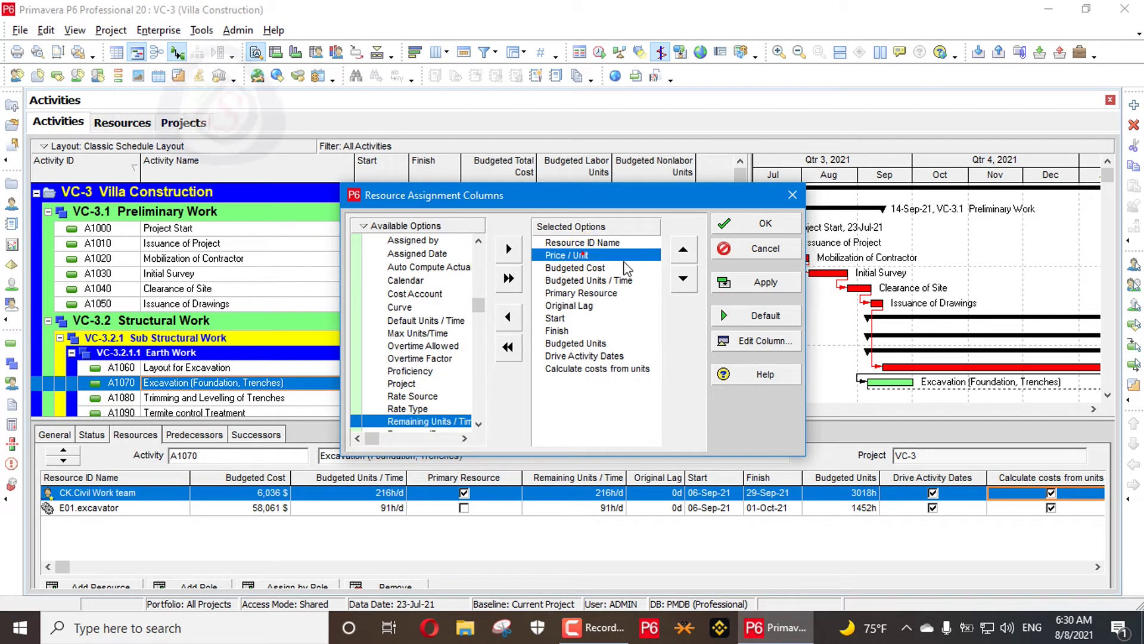
left_click(683, 278)
Step: Place Budgeted Units directly after Resource ID Name in the column order and apply the resource column changes
left_click(572, 343)
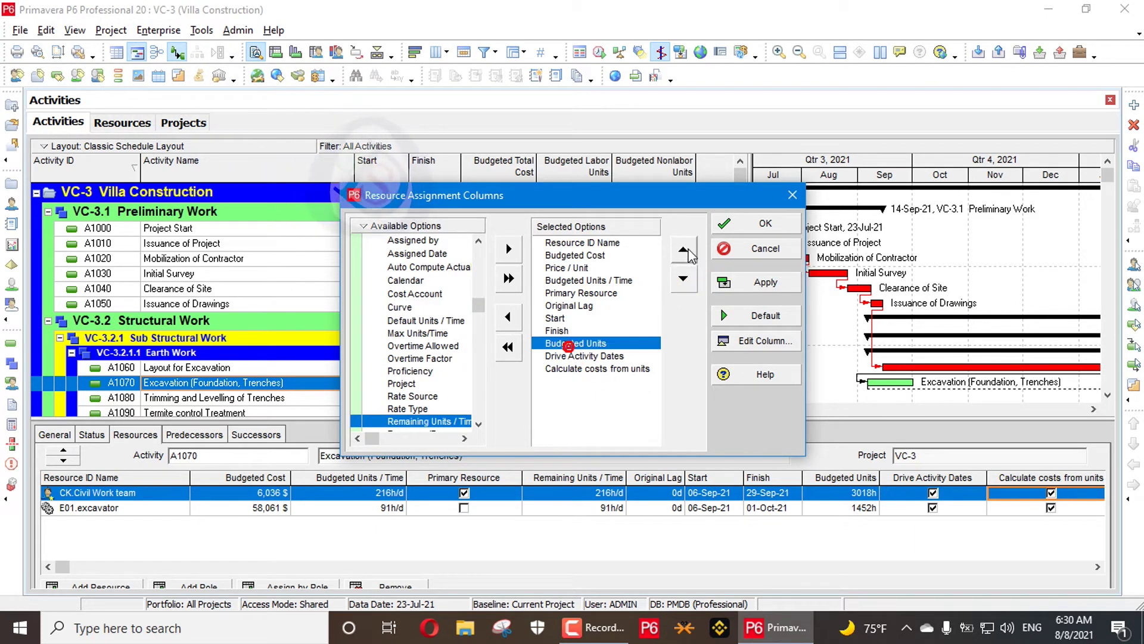
left_click(683, 250)
left_click(682, 250)
left_click(683, 250)
left_click(683, 249)
left_click(683, 249)
left_click(683, 250)
left_click(683, 249)
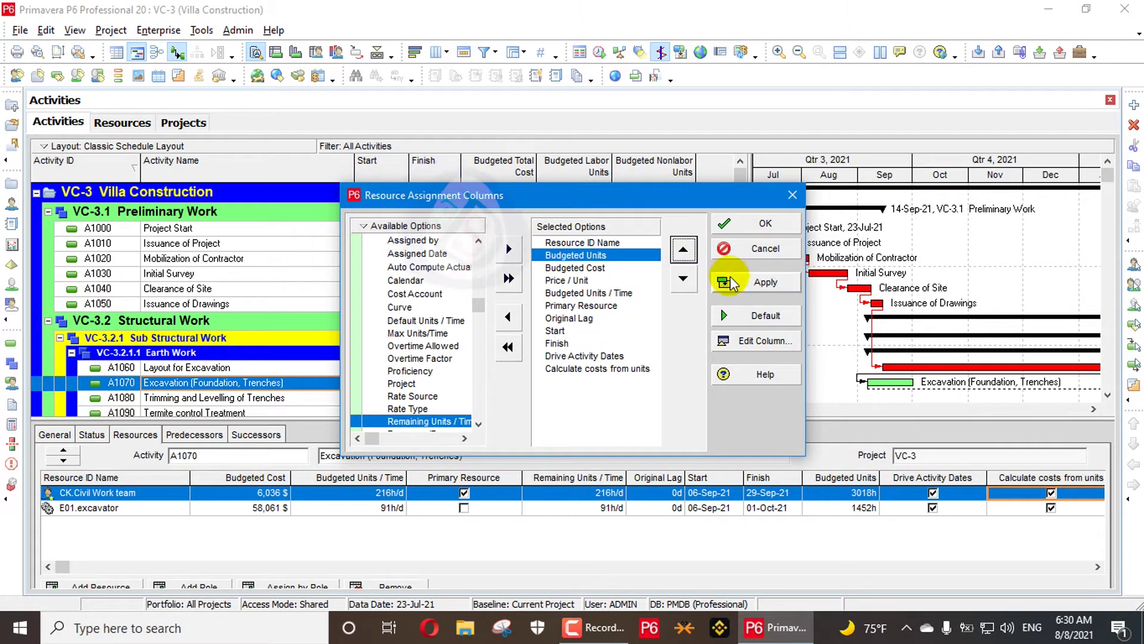
left_click(747, 282)
left_click(734, 227)
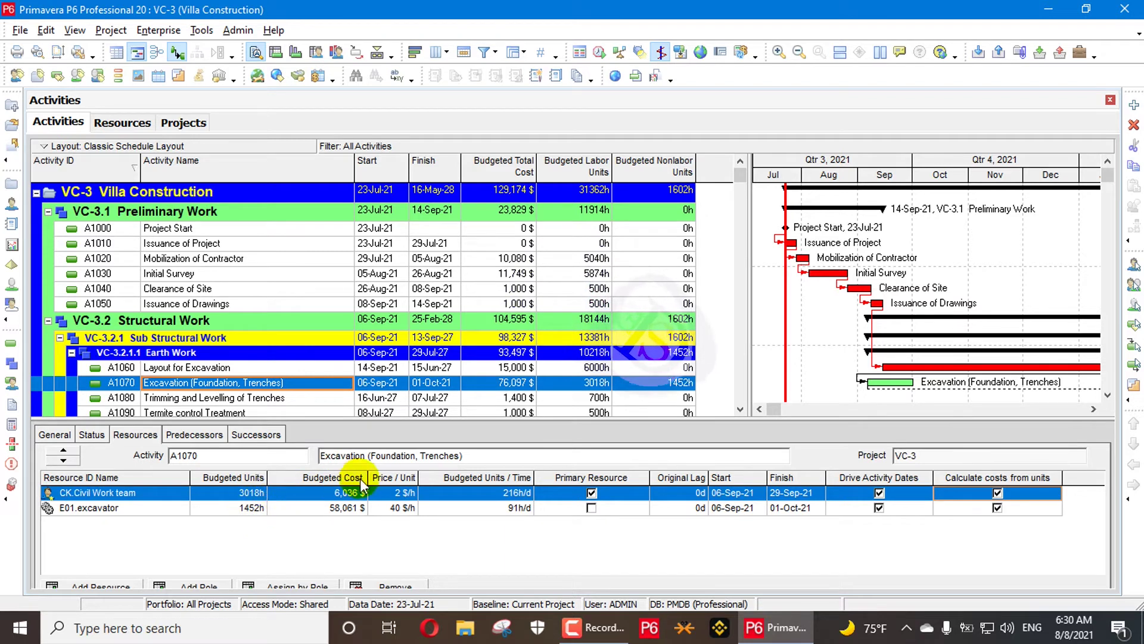
Step: Rearrange the resource assignment table so Price / Unit stands between Budgeted Units and Budgeted Cost
left_click(389, 476)
left_click_drag(312, 481, 387, 478)
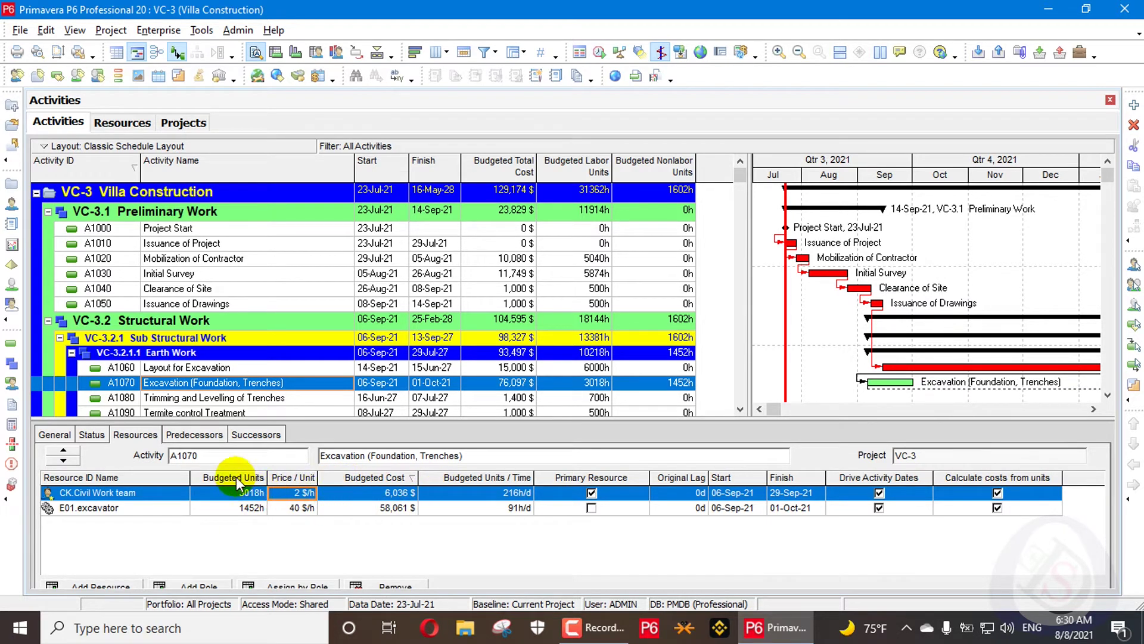
left_click(290, 494)
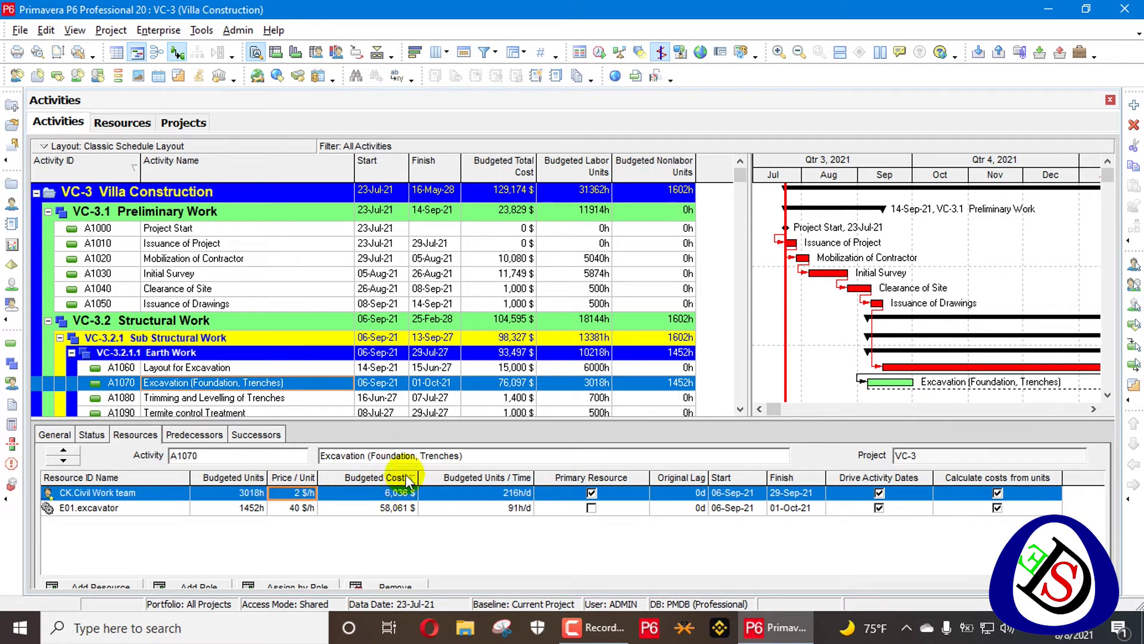
Step: Examine project VC-3's calculation settings, especially the option to update units when costs change on resource assignments
left_click(188, 123)
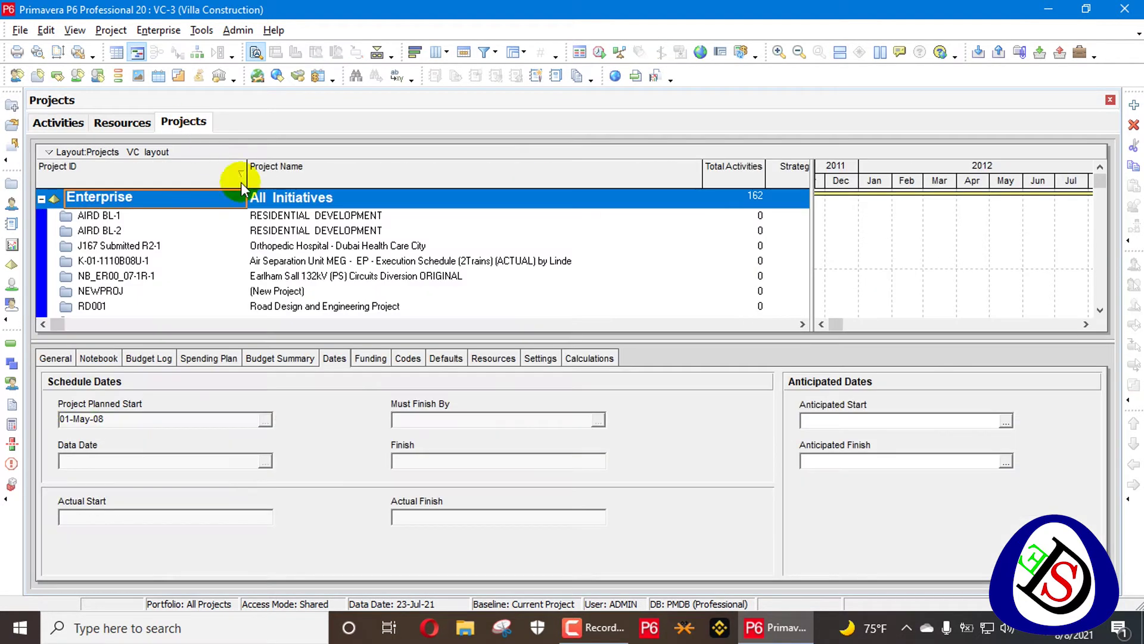
left_click(537, 358)
left_click(573, 357)
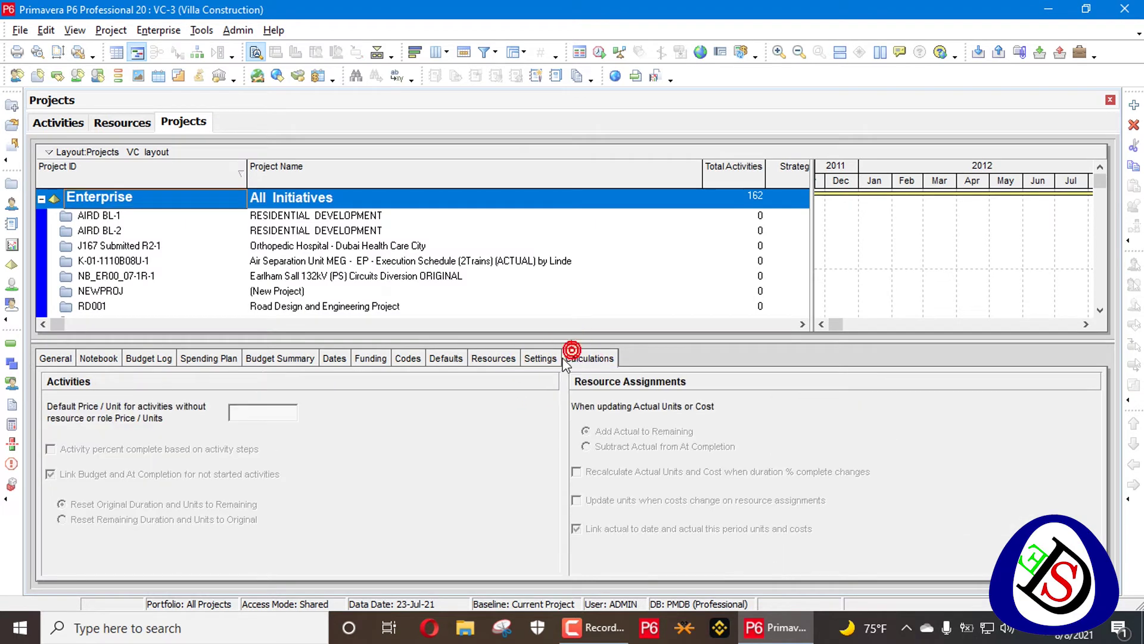
left_click(388, 307)
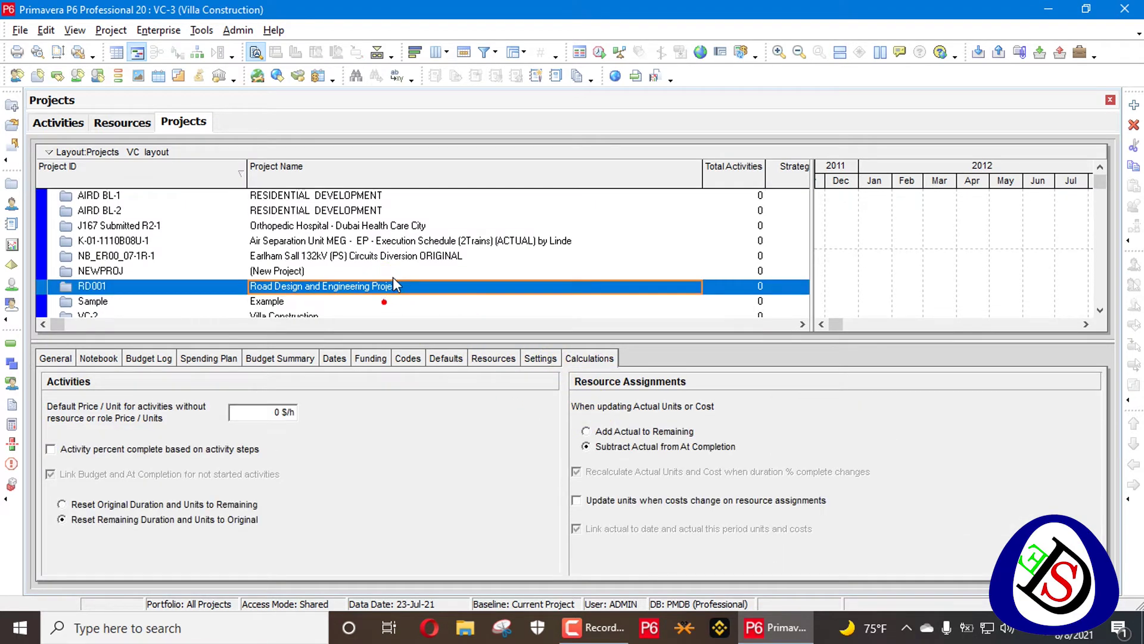
scroll(357, 276, "down", 5)
left_click(154, 210)
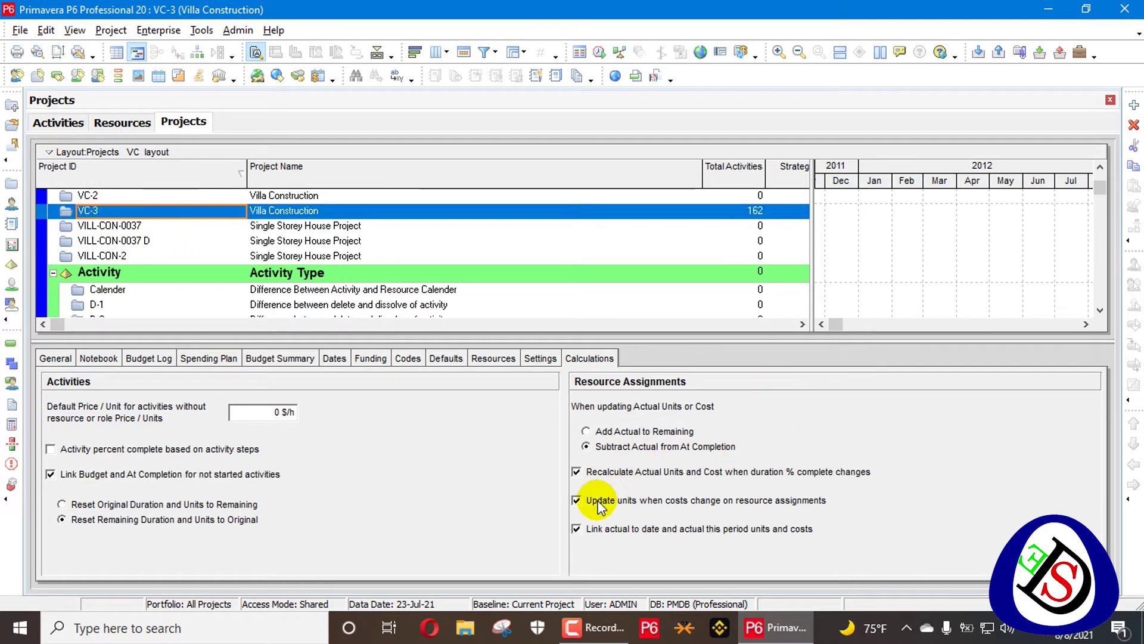
left_click(757, 504)
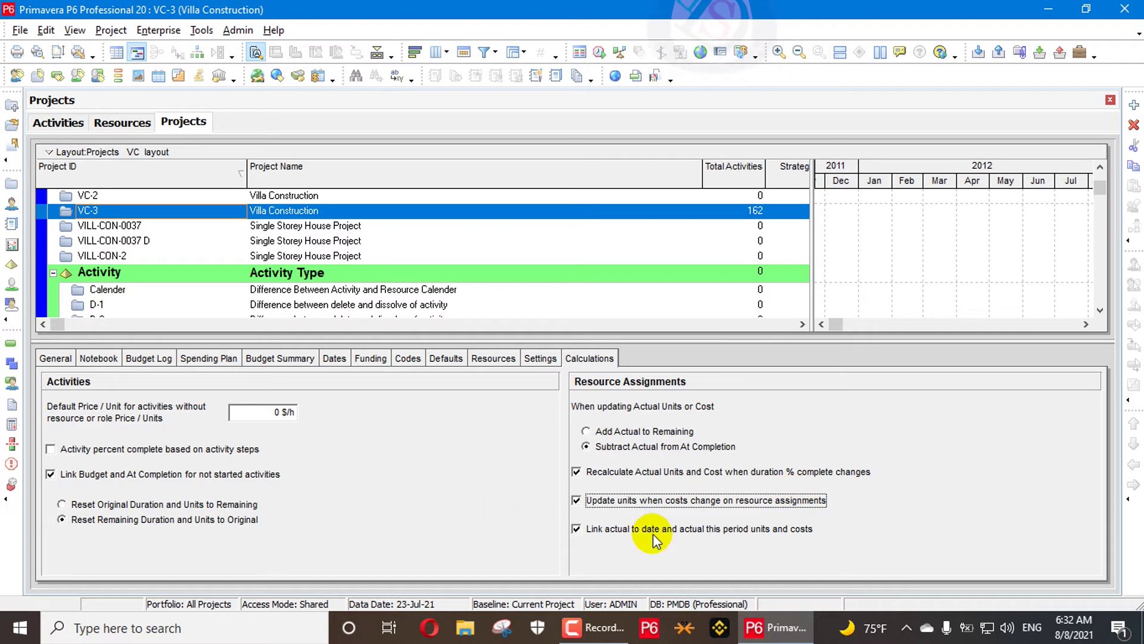
Step: Set the Budgeted Units of the CK.Civil Work team on activity A1070 to 4000h
left_click(66, 121)
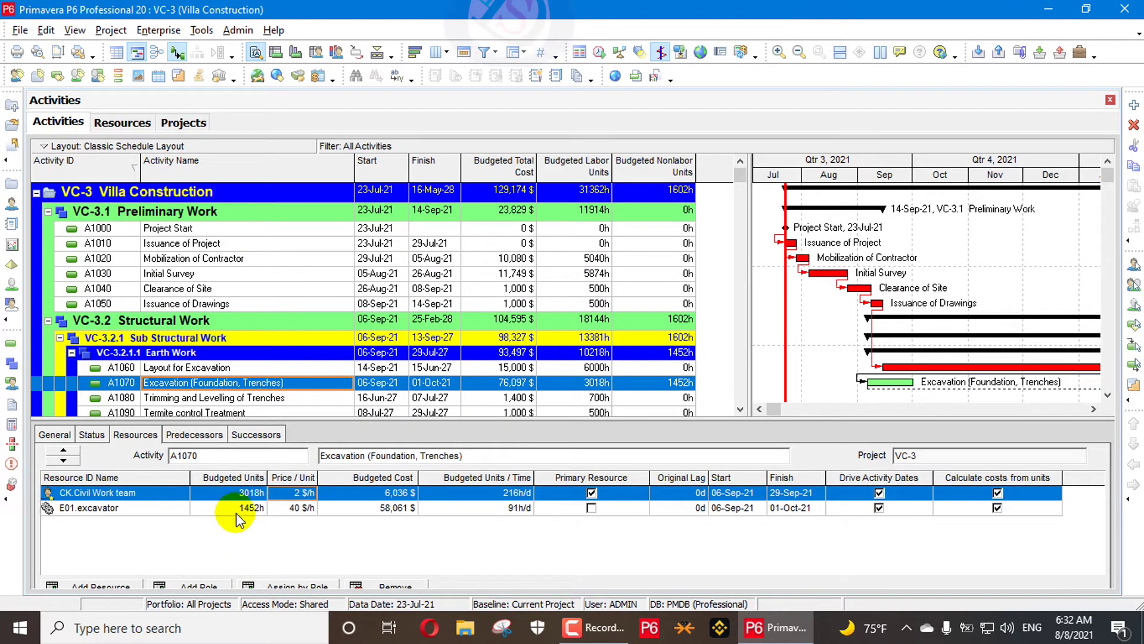
left_click(1000, 493)
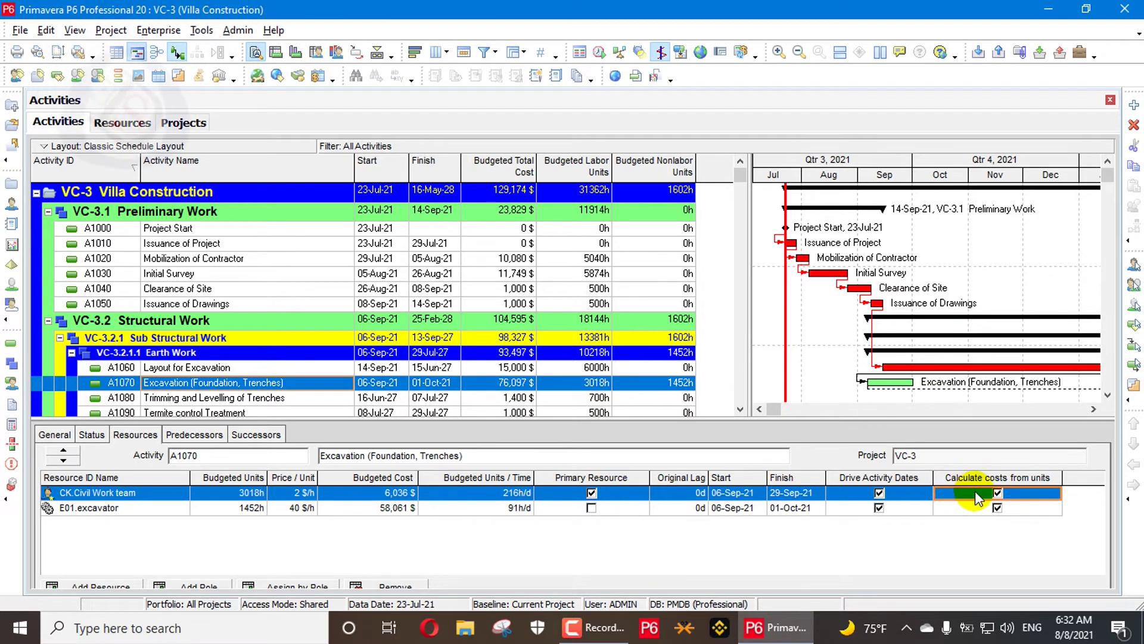
left_click(242, 499)
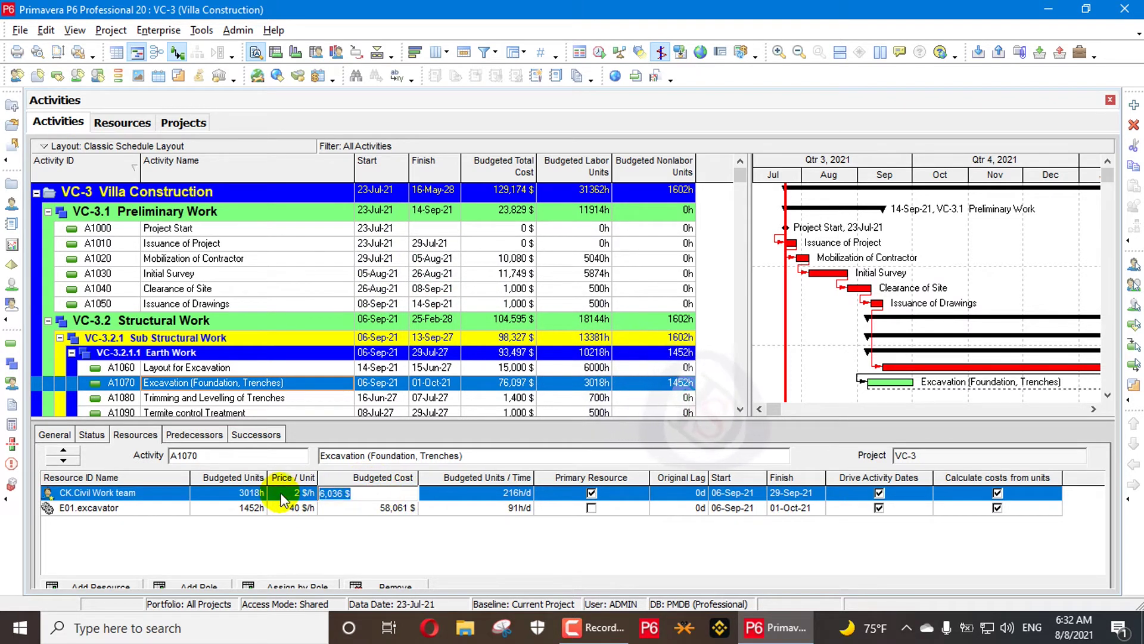
left_click(246, 493)
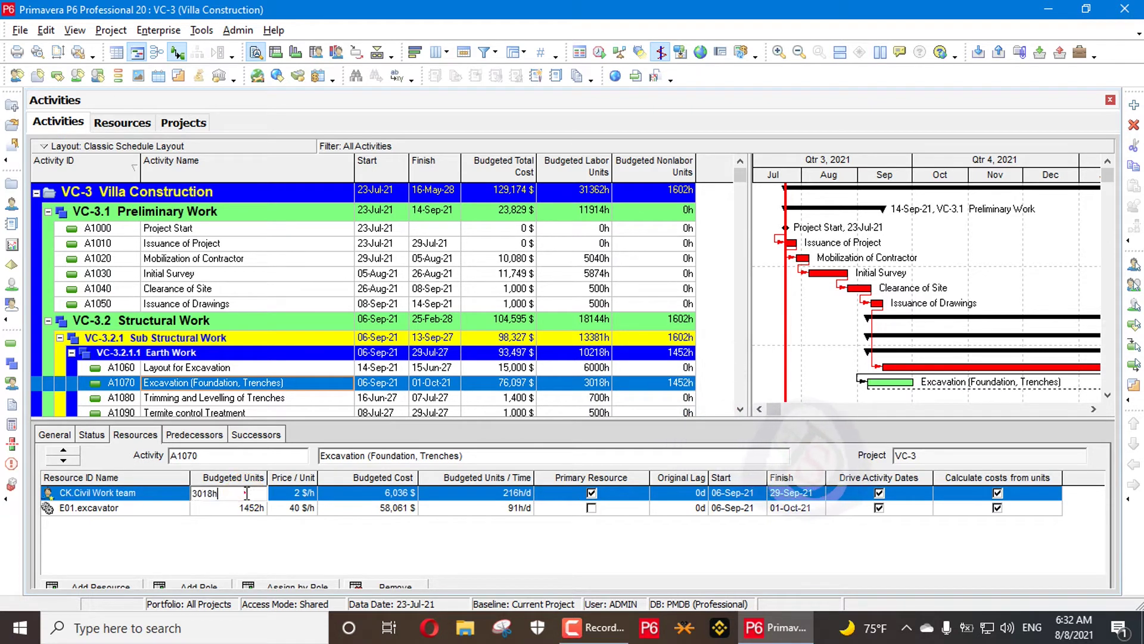
left_click_drag(246, 493, 192, 493)
type("4000h")
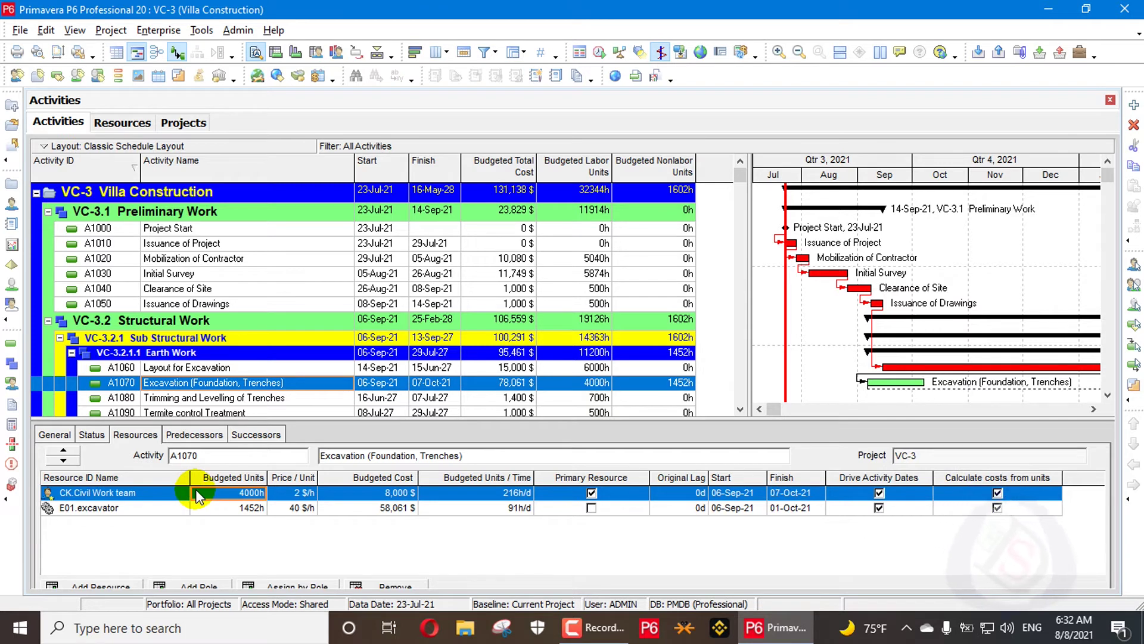
key("Return")
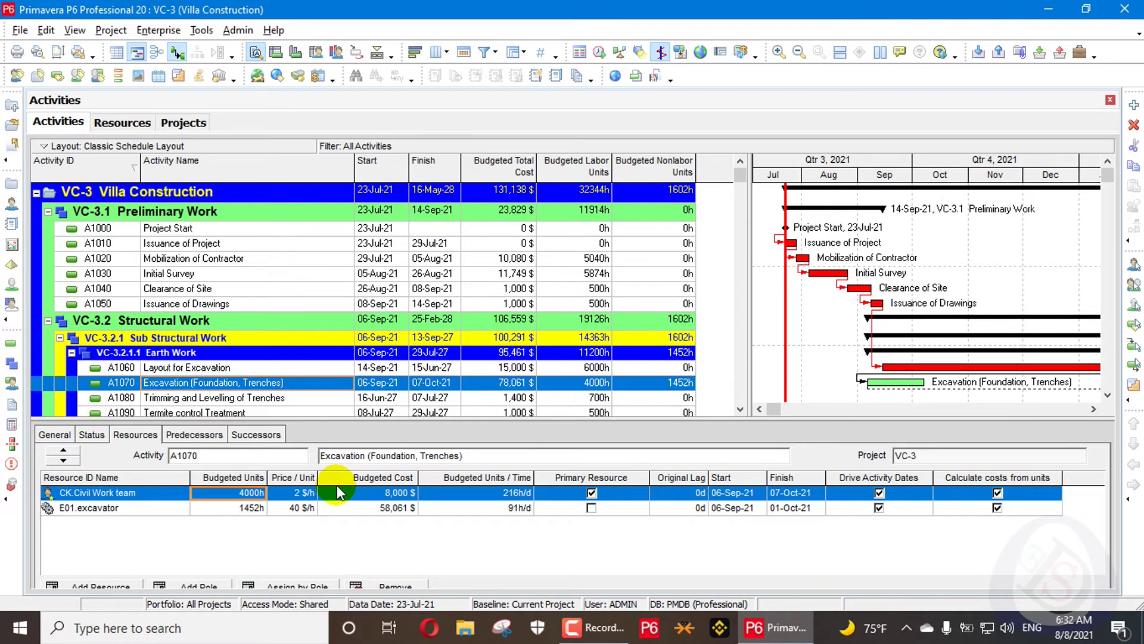
Step: Set the Budgeted Cost of the CK.Civil Work team on activity A1070 to 9000 $
double_click(366, 493)
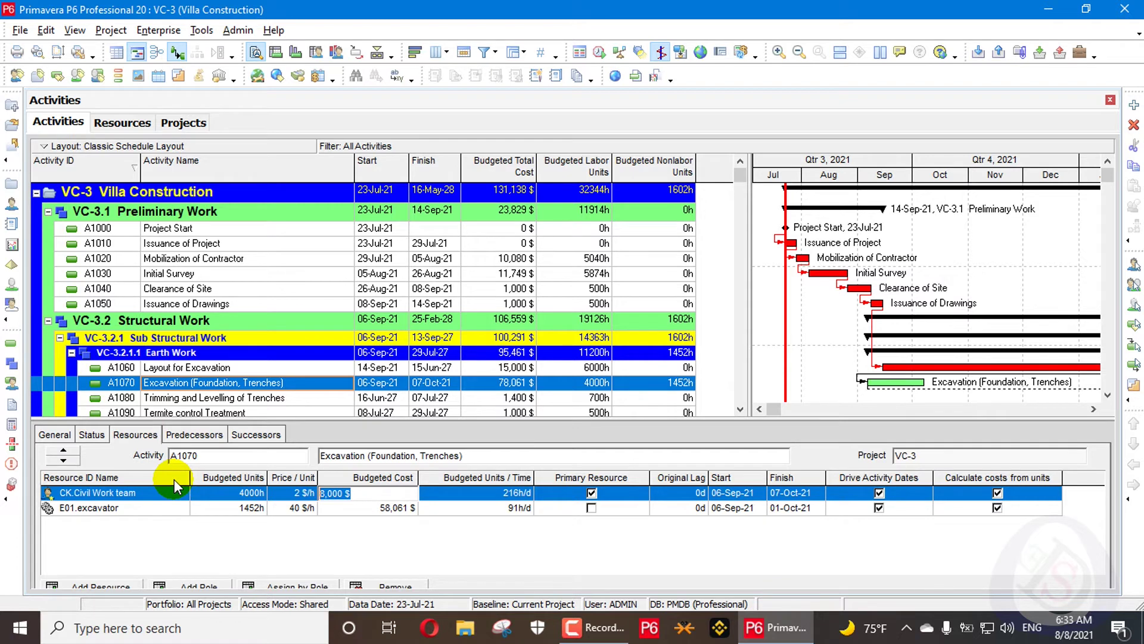
type("9000")
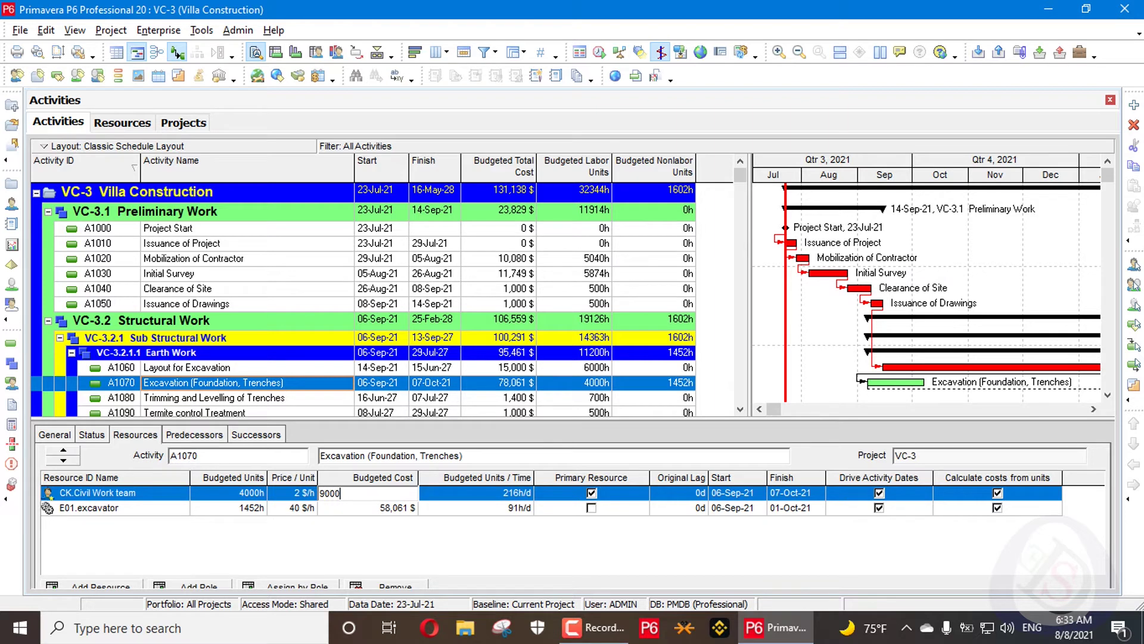
key("Return")
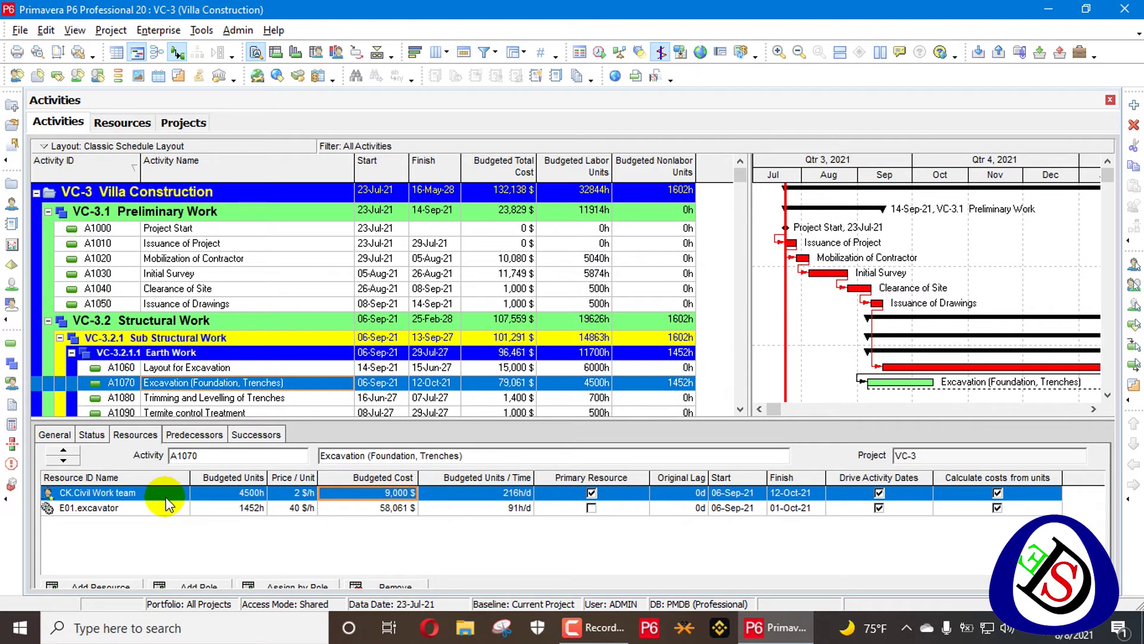
Step: Turn off updating units when costs change on resource assignments in project VC-3's calculation settings
left_click(183, 123)
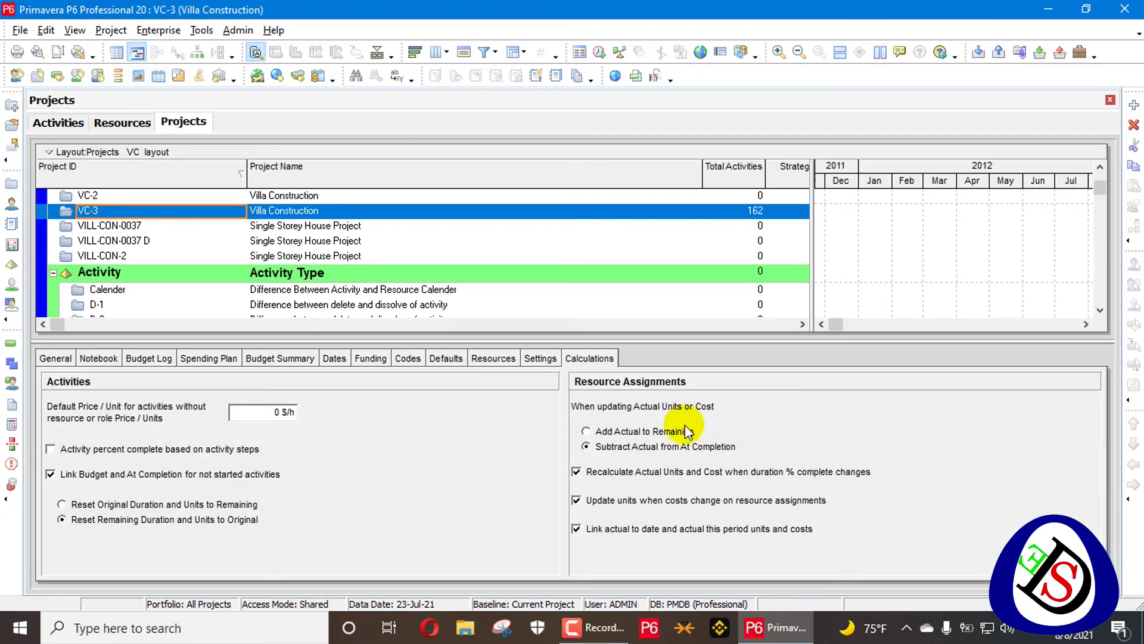
left_click(623, 504)
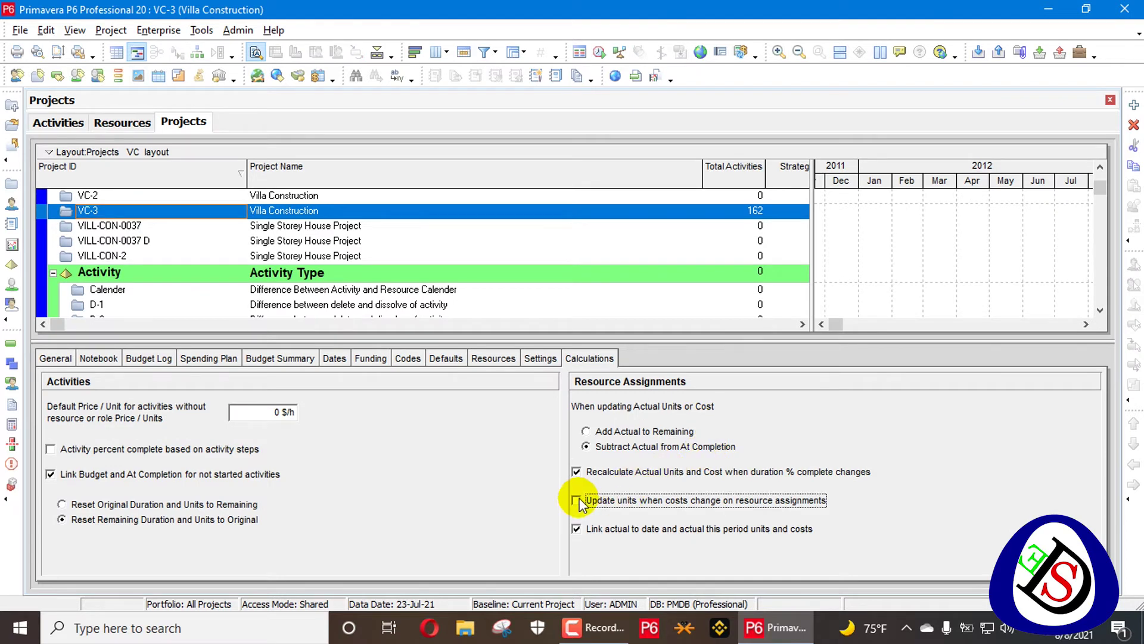
Step: Set the Budgeted Cost of the CK.Civil Work team on activity A1070 to 8500 $
left_click(62, 127)
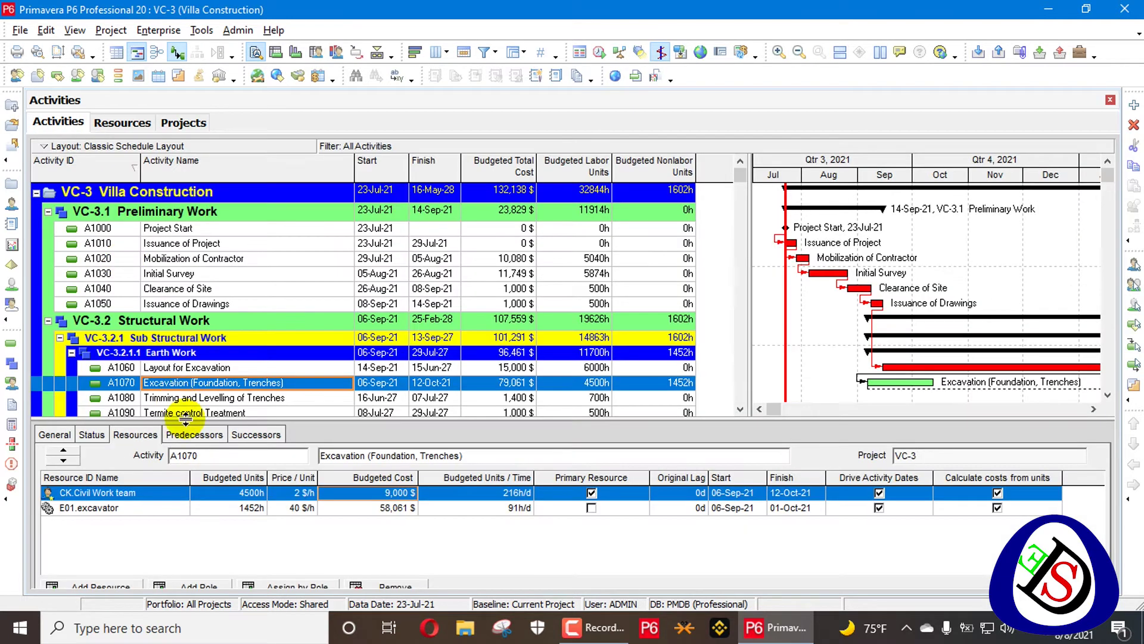
left_click(378, 493)
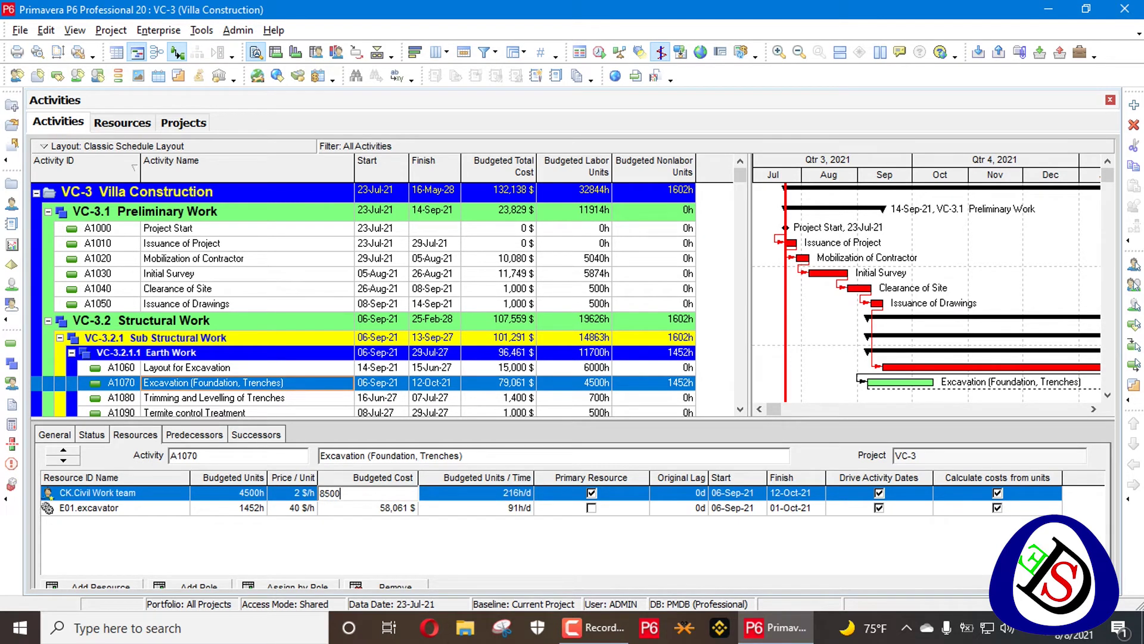
key("Return")
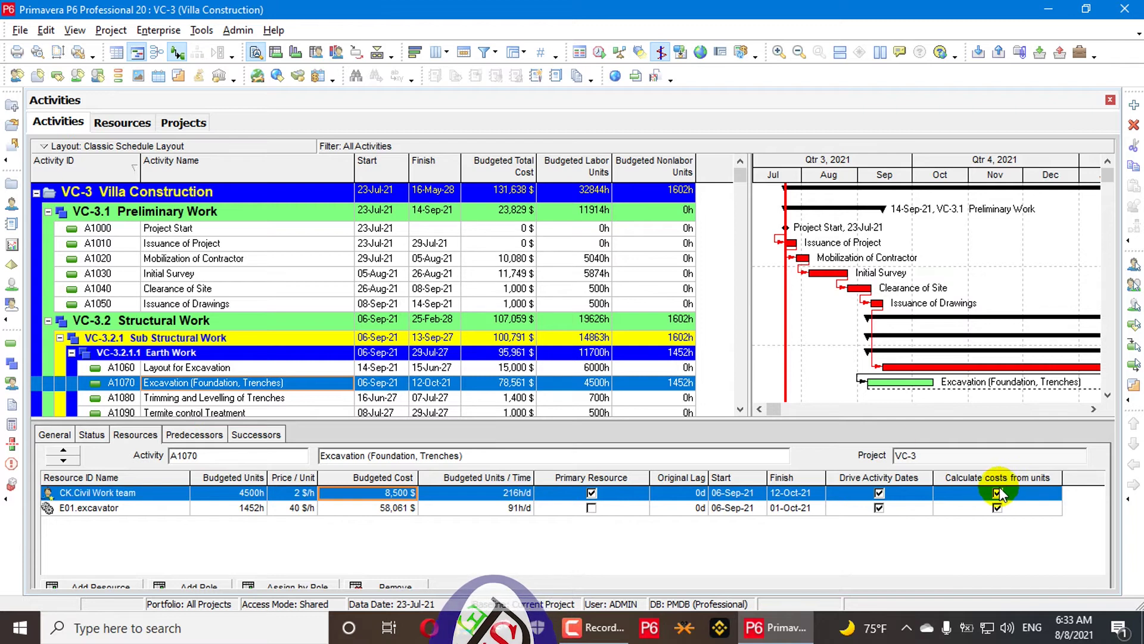
Step: Turn on updating units when costs change on resource assignments in project VC-3's calculation settings
left_click(184, 125)
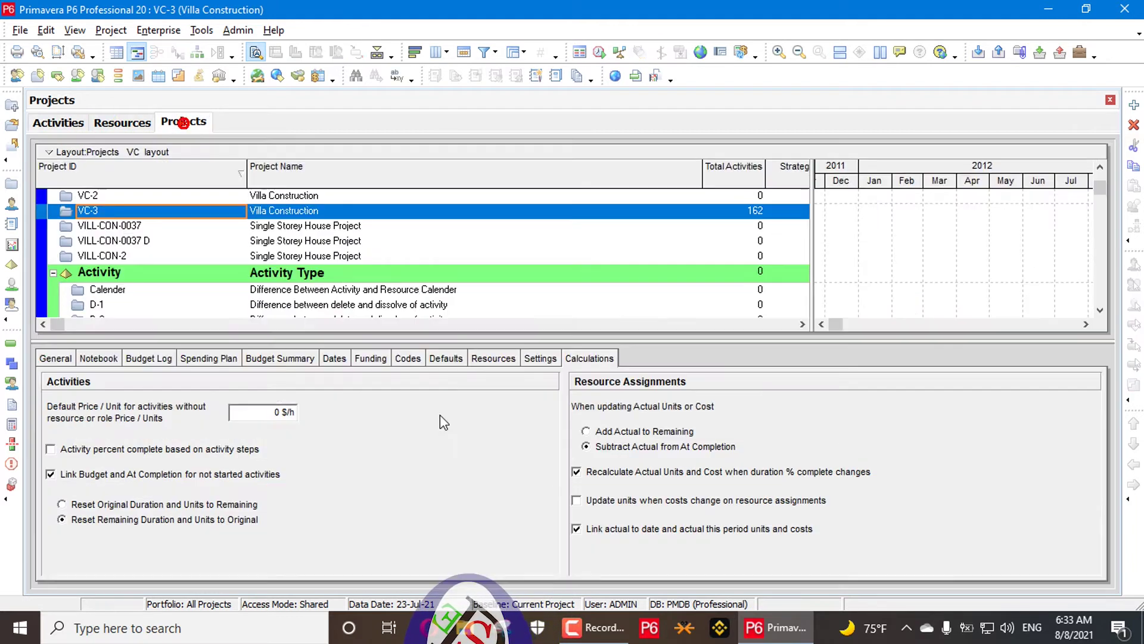
left_click(625, 501)
left_click(587, 500)
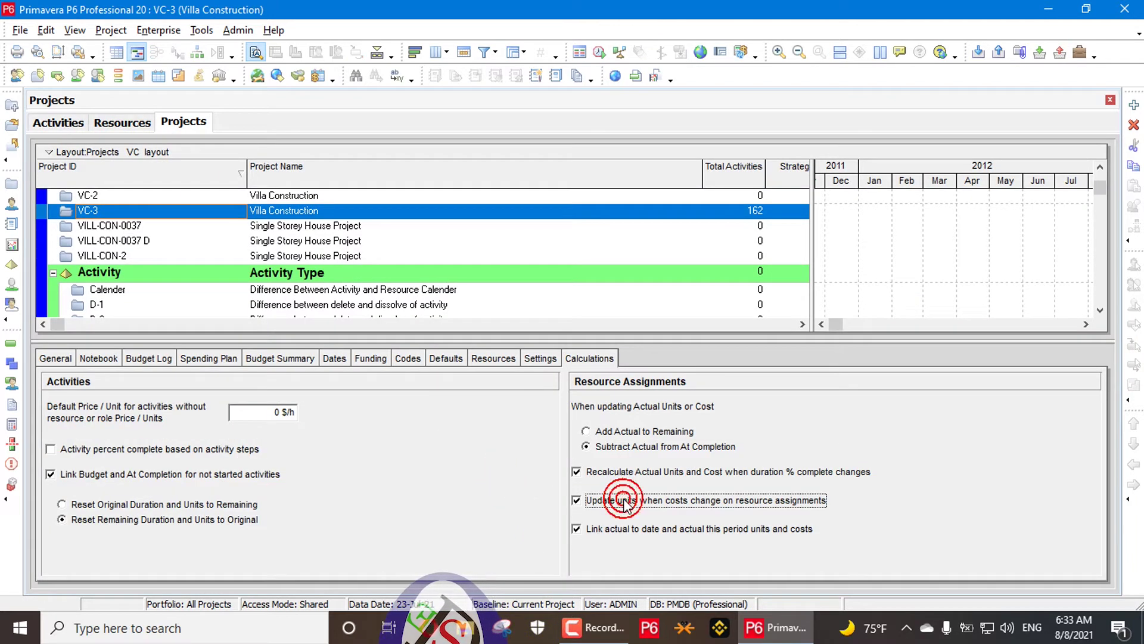
Step: Re-enter 8500 $ as the CK.Civil Work team's Budgeted Cost on activity A1070
left_click(55, 122)
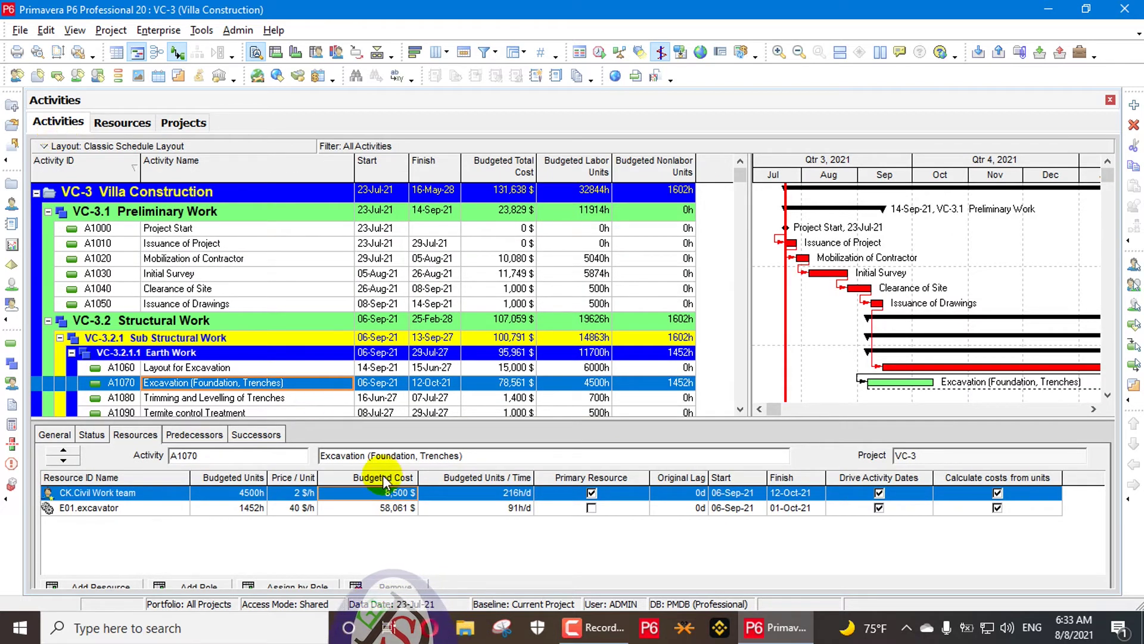
left_click(331, 492)
type("85")
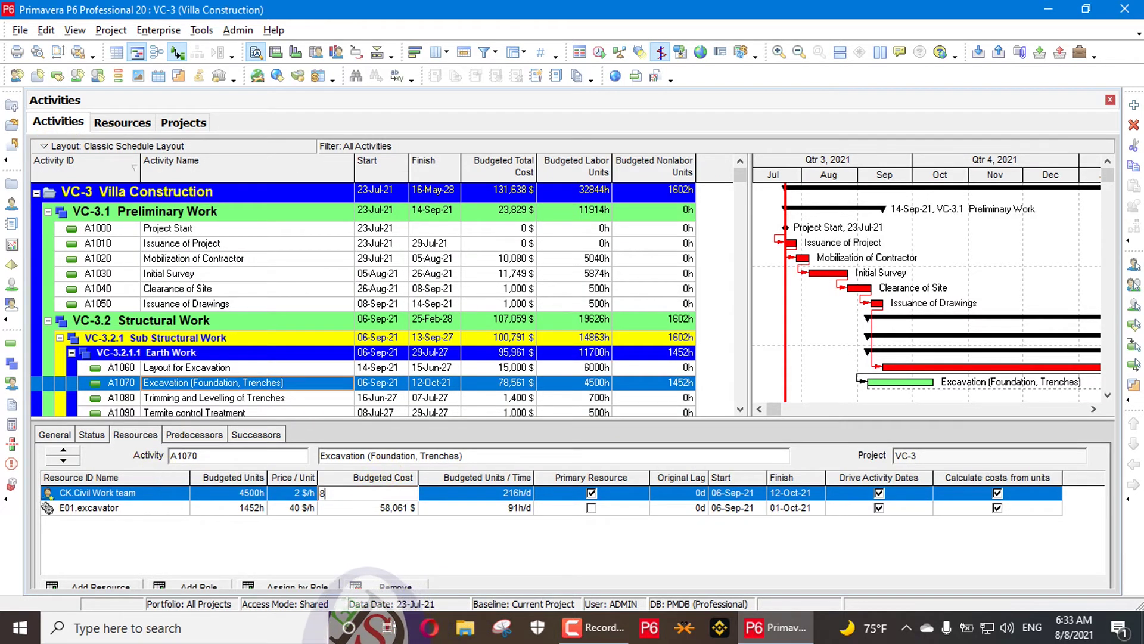
key("Return")
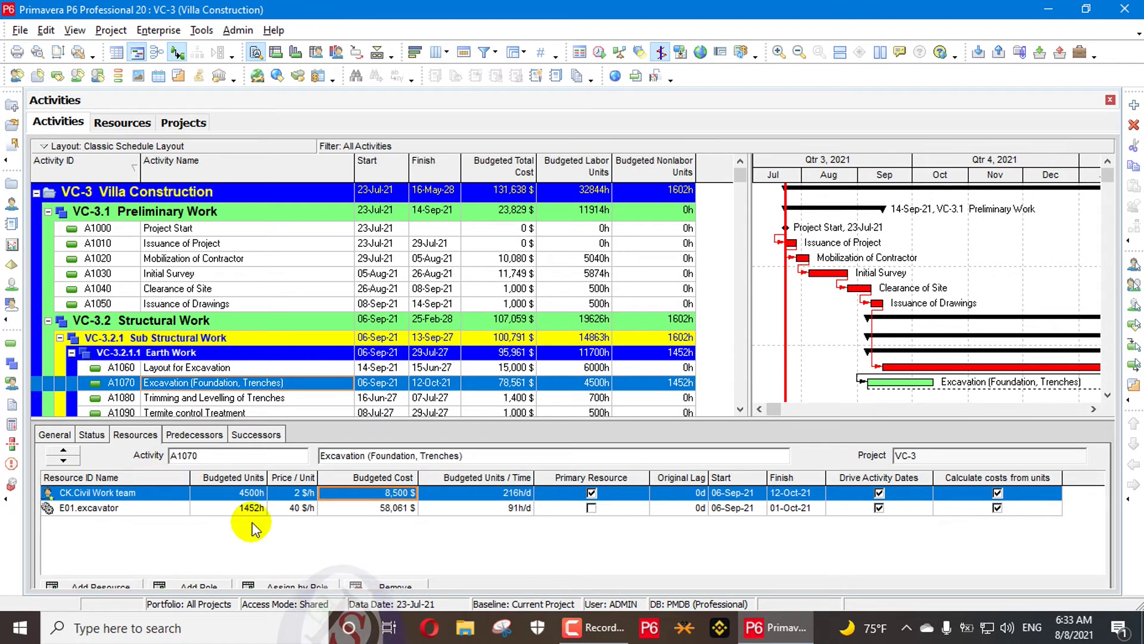
left_click(256, 496)
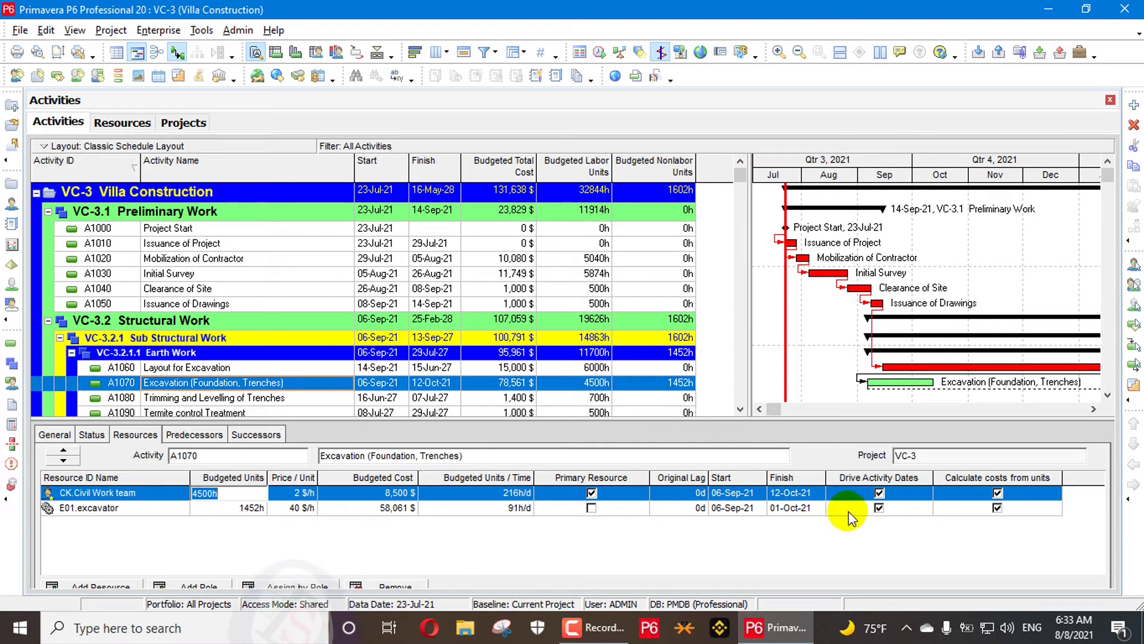
Step: Switch Calculate costs from units off and back on for the CK.Civil Work team, accepting the cost recalculation
left_click(994, 493)
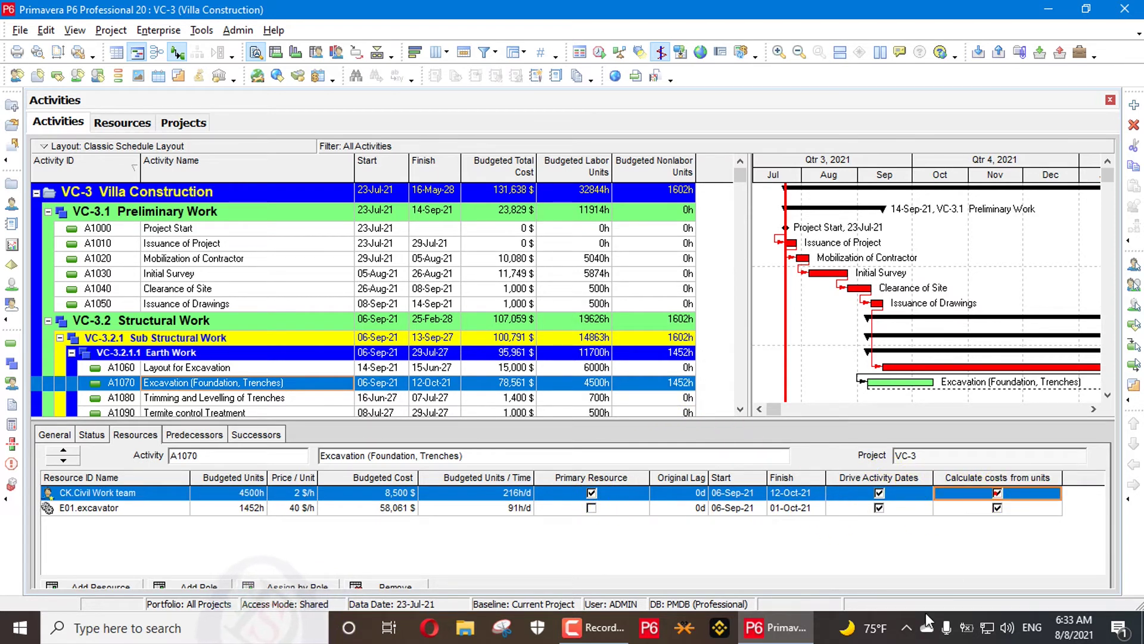
left_click(998, 495)
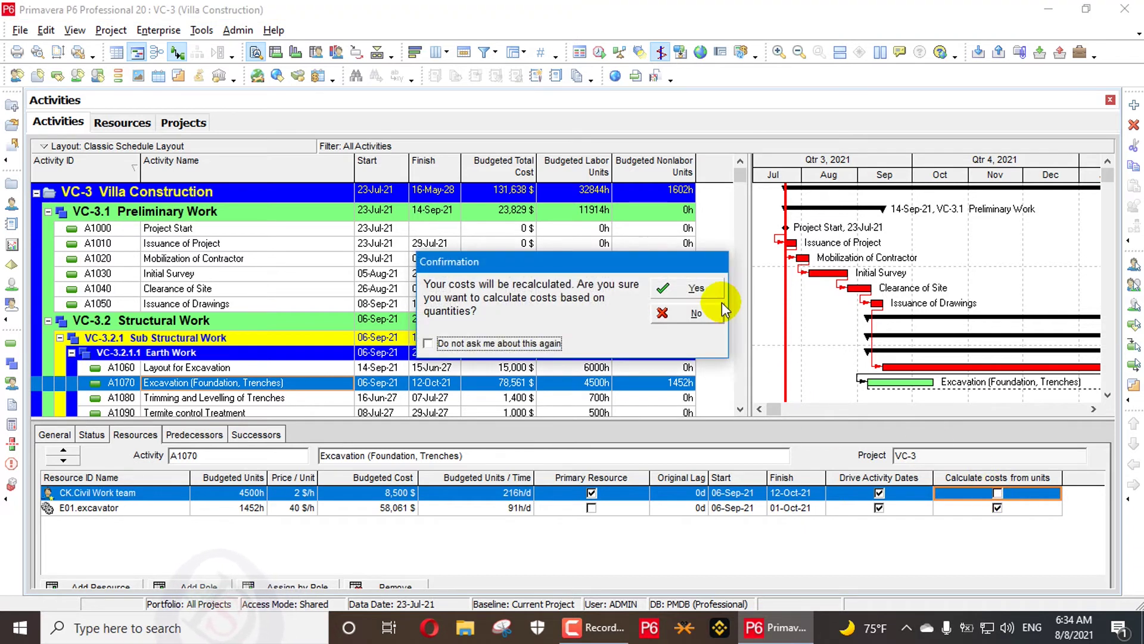
left_click(697, 289)
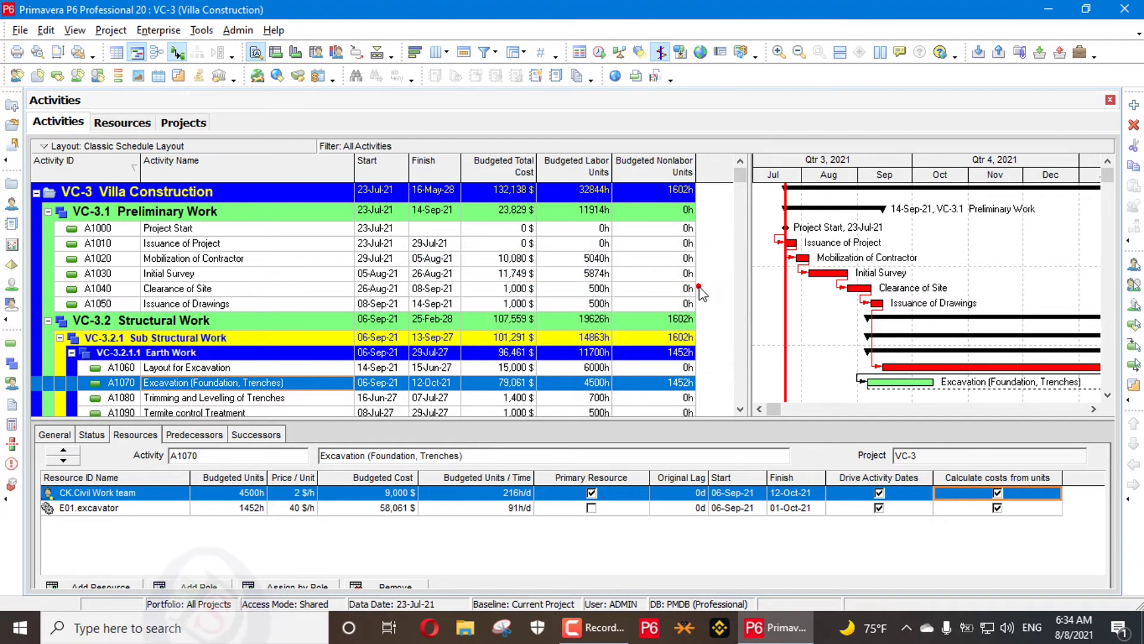
Step: Change the CK.Civil Work team's Budgeted Cost on activity A1070 to 8500 $
left_click(380, 494)
type("8500")
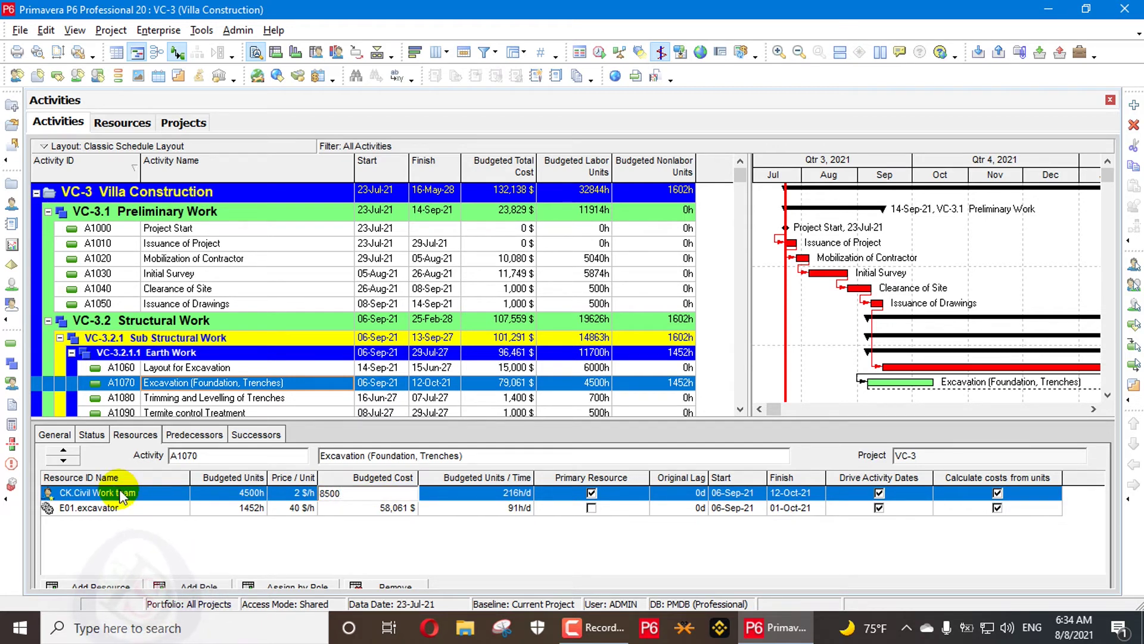
key("Return")
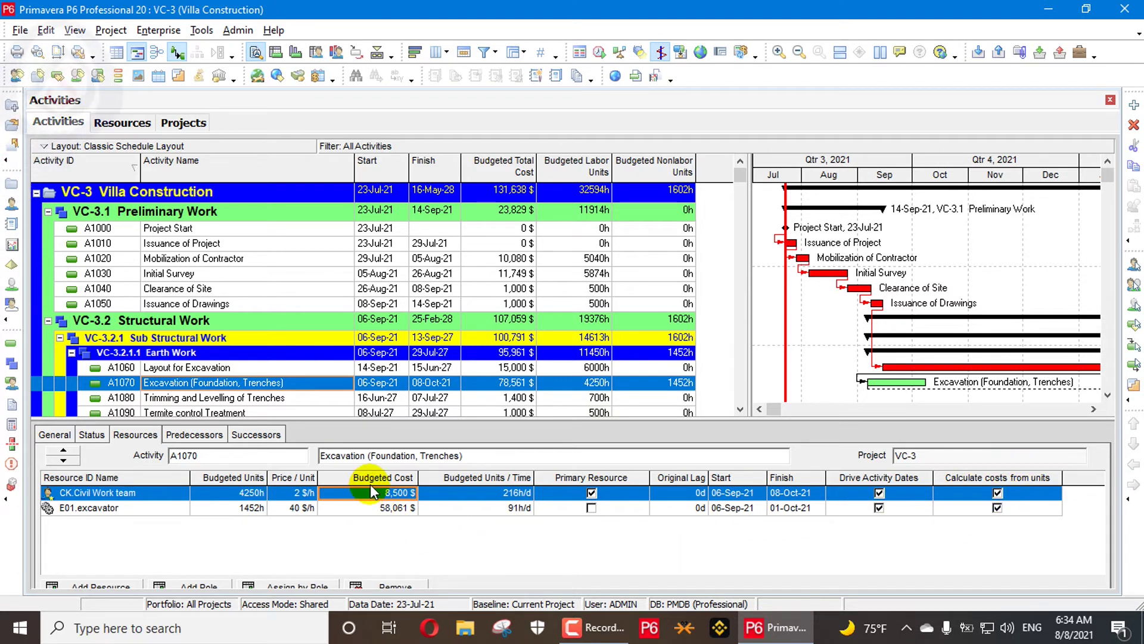
Step: Turn off updating units when costs change on resource assignments in project VC-3's calculation settings
left_click(182, 123)
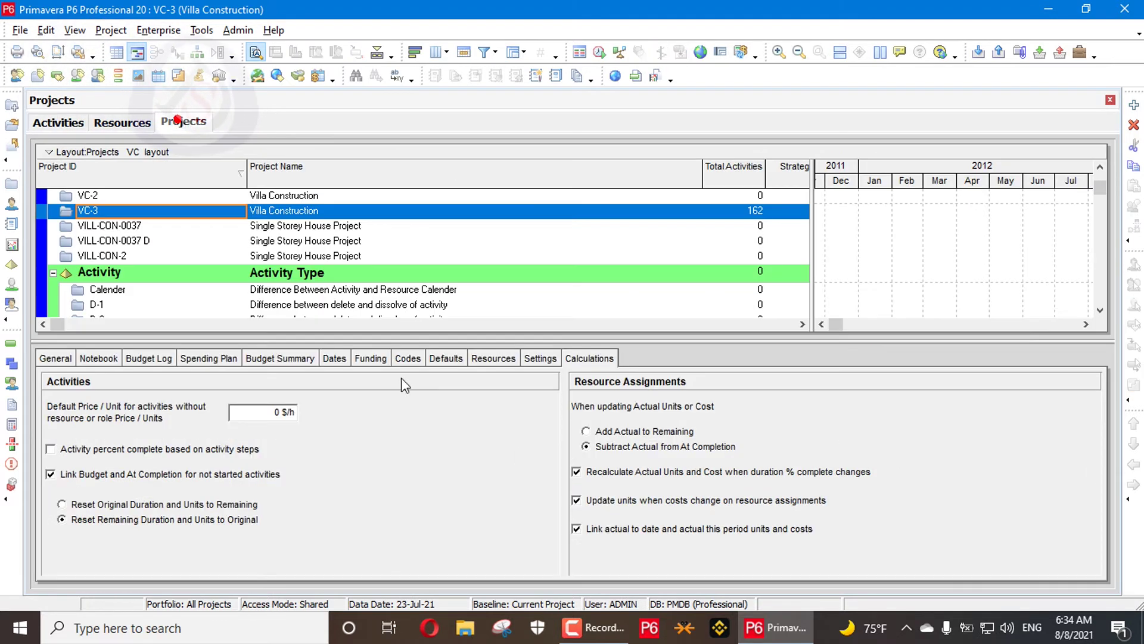
left_click(652, 503)
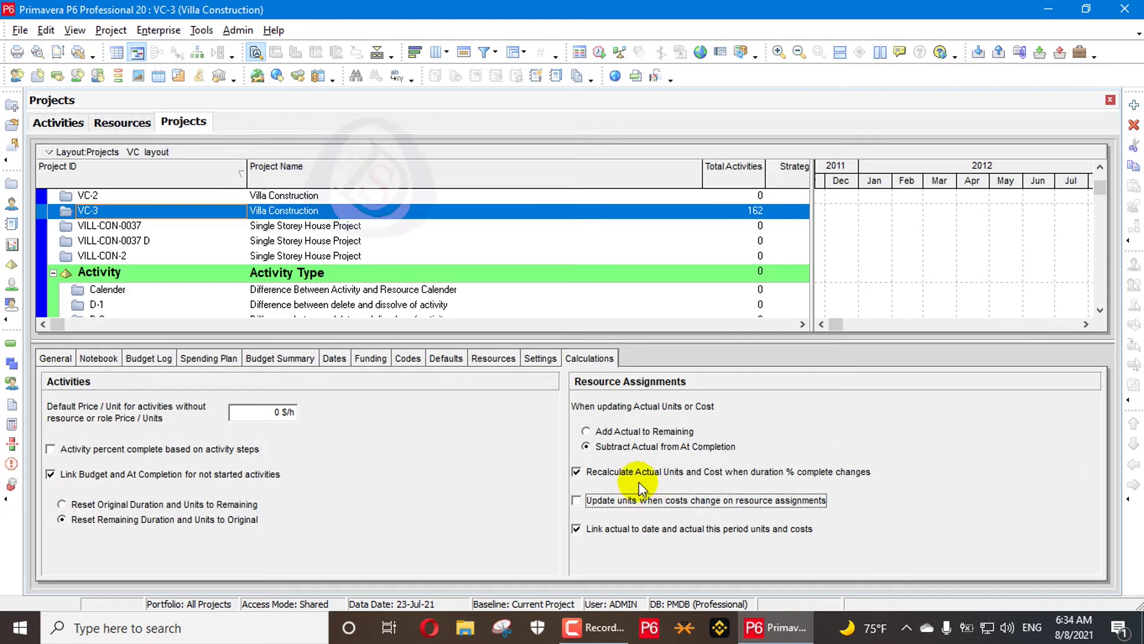
Step: Check activity A1070's general details and VC-3's calculation settings, and set the CK.Civil Work team's Budgeted Cost to 9000 $
left_click(59, 123)
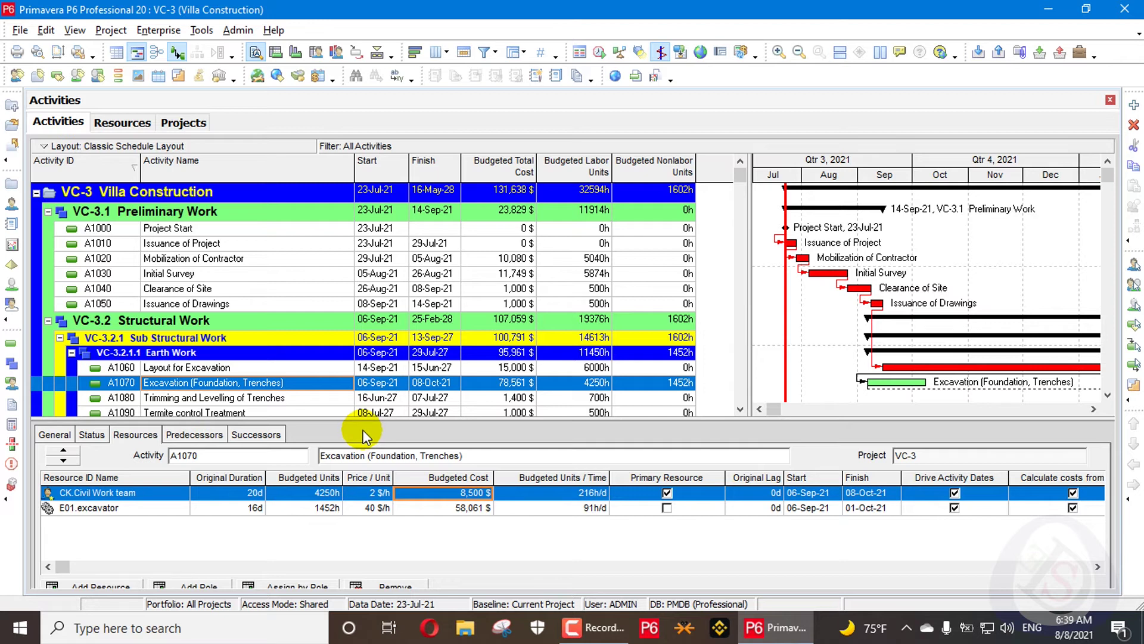
left_click(54, 434)
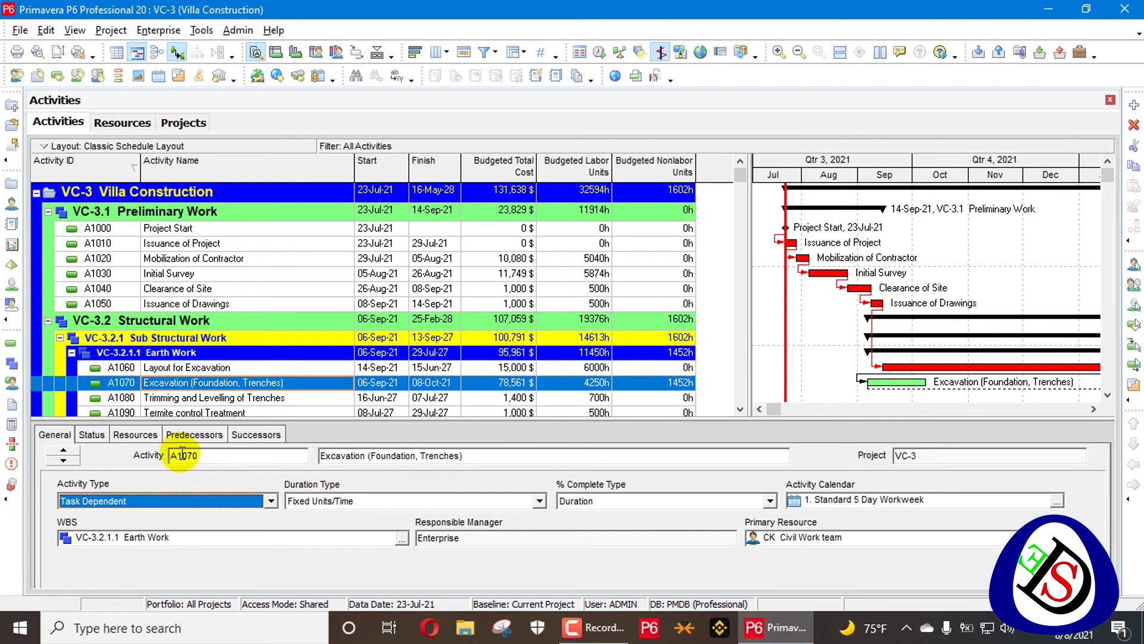
left_click(135, 434)
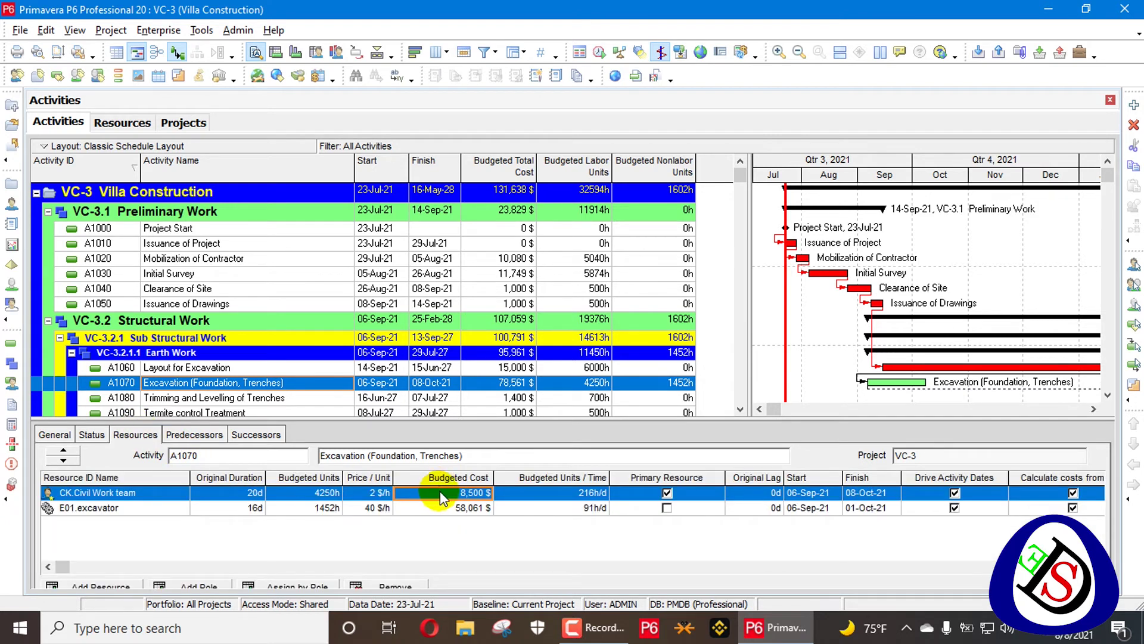
left_click(182, 122)
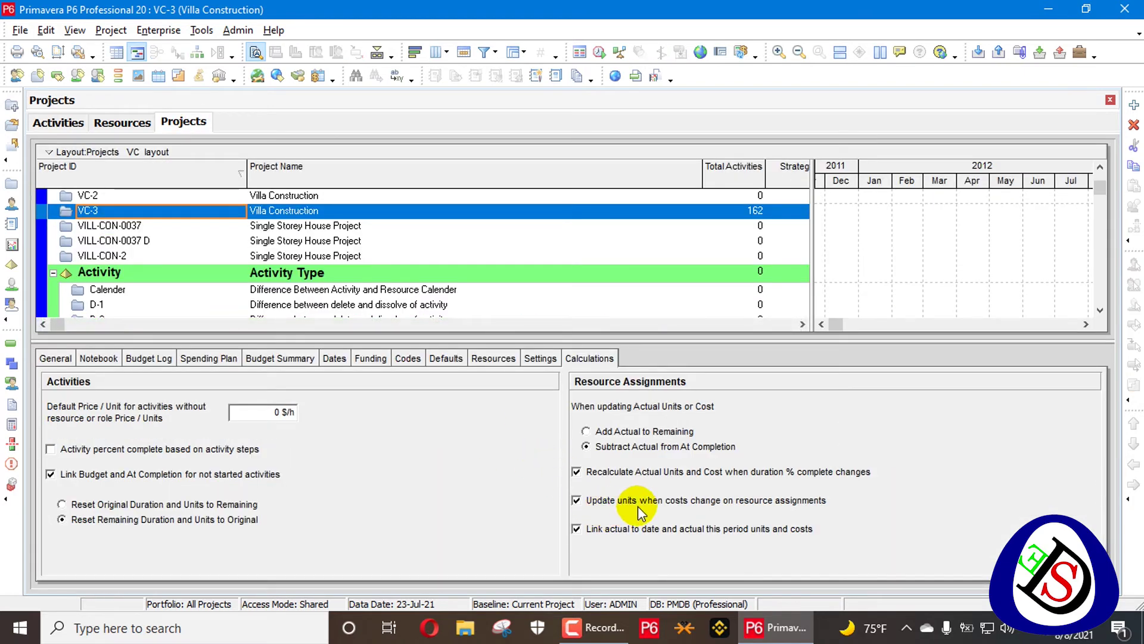
left_click(72, 124)
left_click(464, 493)
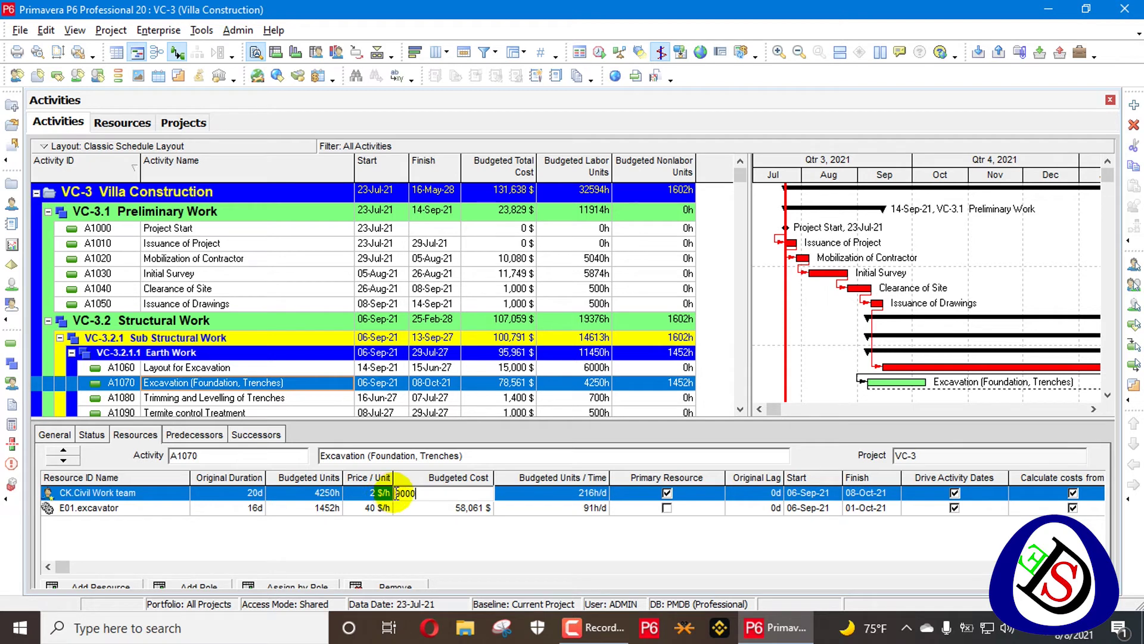
key("Return")
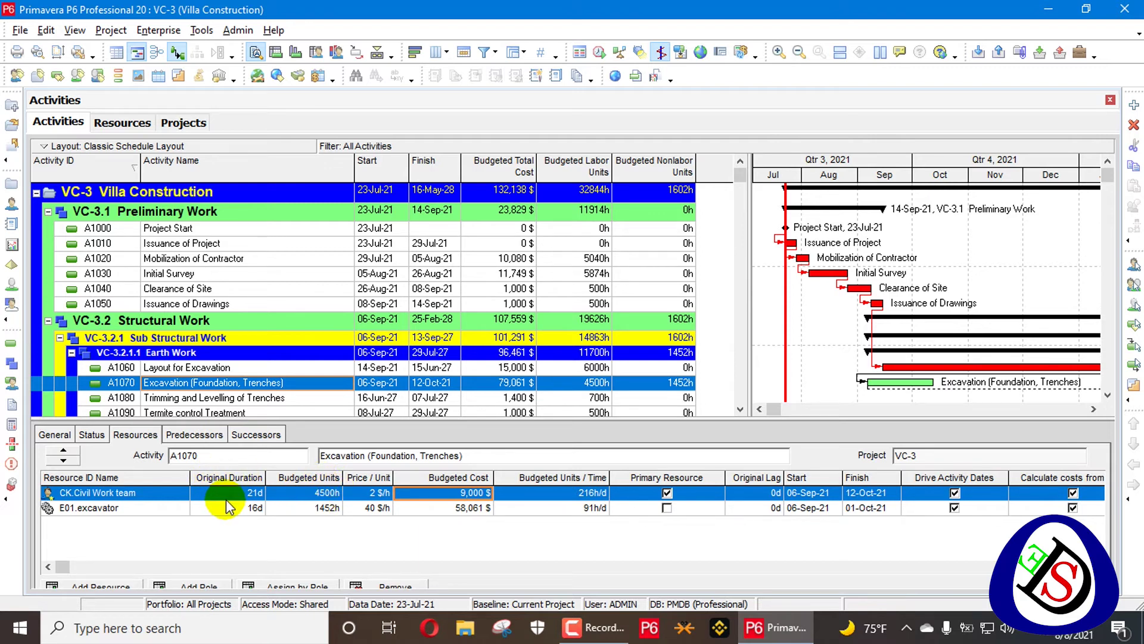
Step: Set the duration type of activity A1070 to Fixed Units after reviewing its resource assignments
left_click(59, 438)
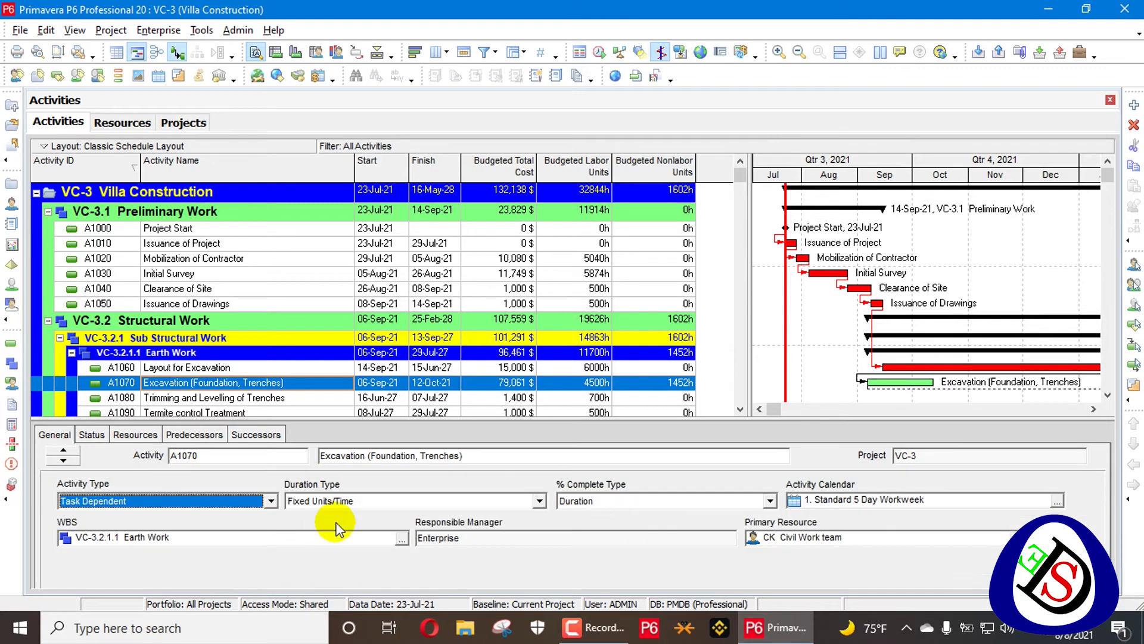
left_click(415, 504)
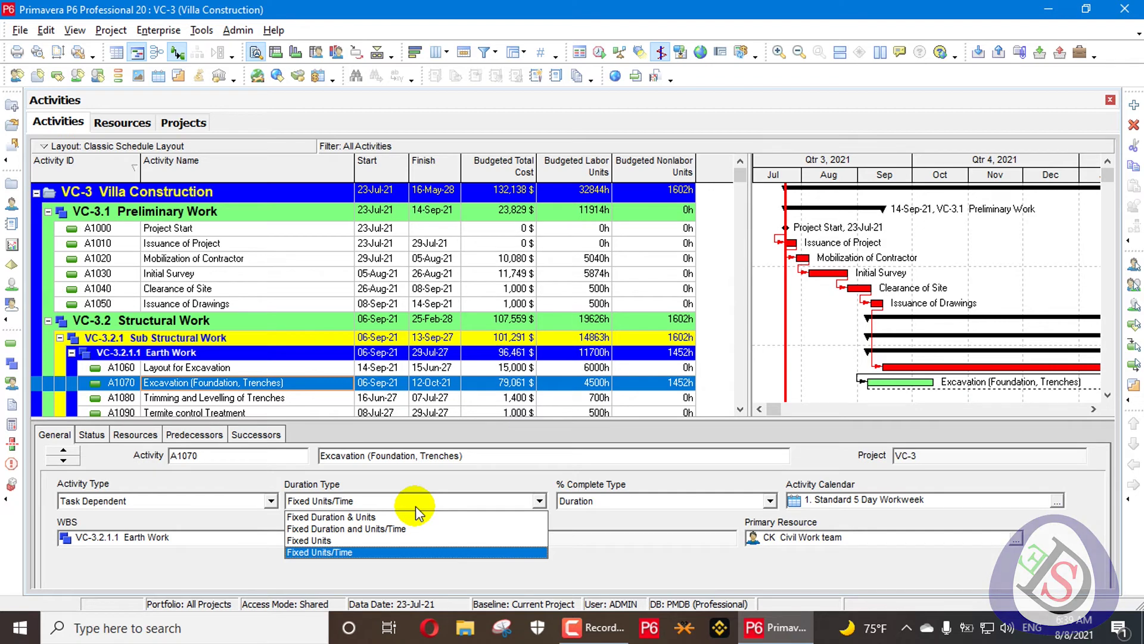
left_click(138, 437)
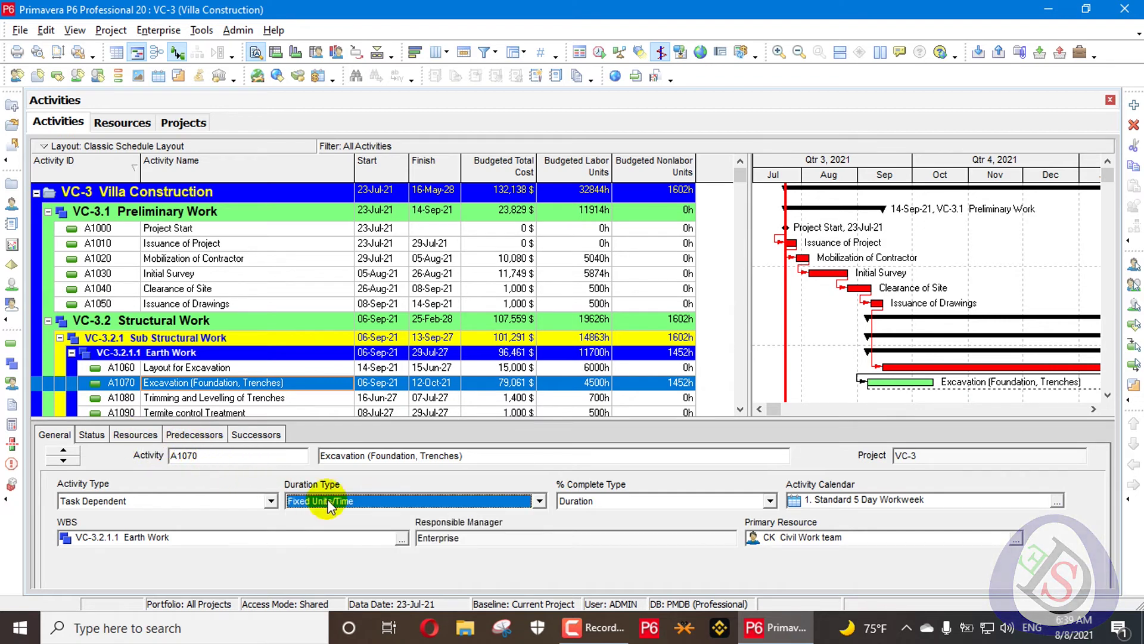
left_click(153, 438)
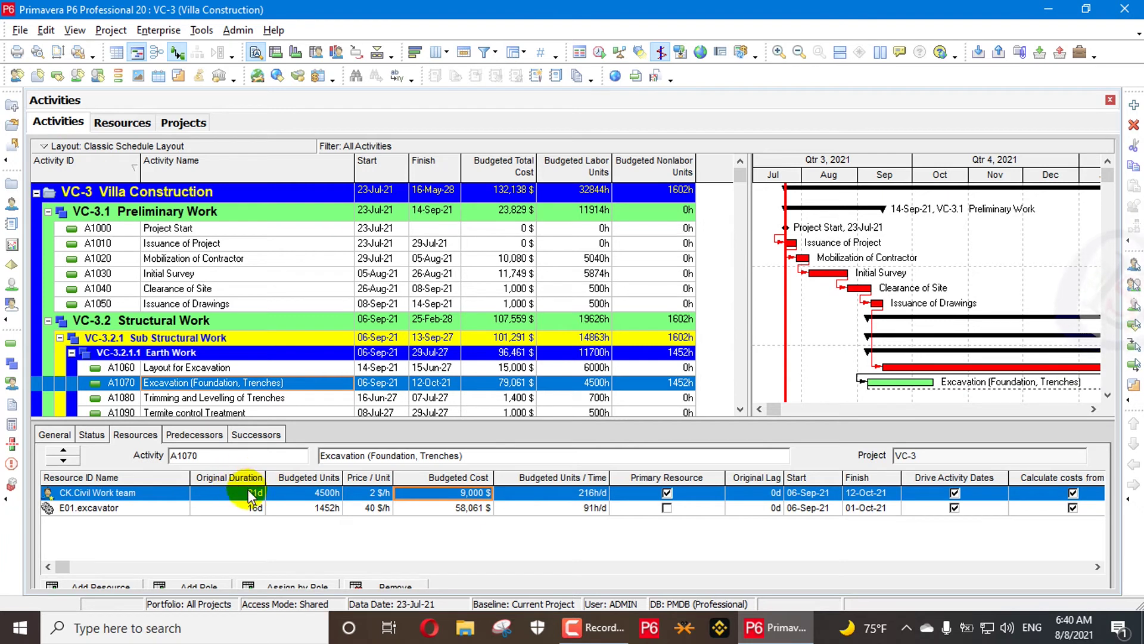
left_click(60, 434)
left_click(376, 496)
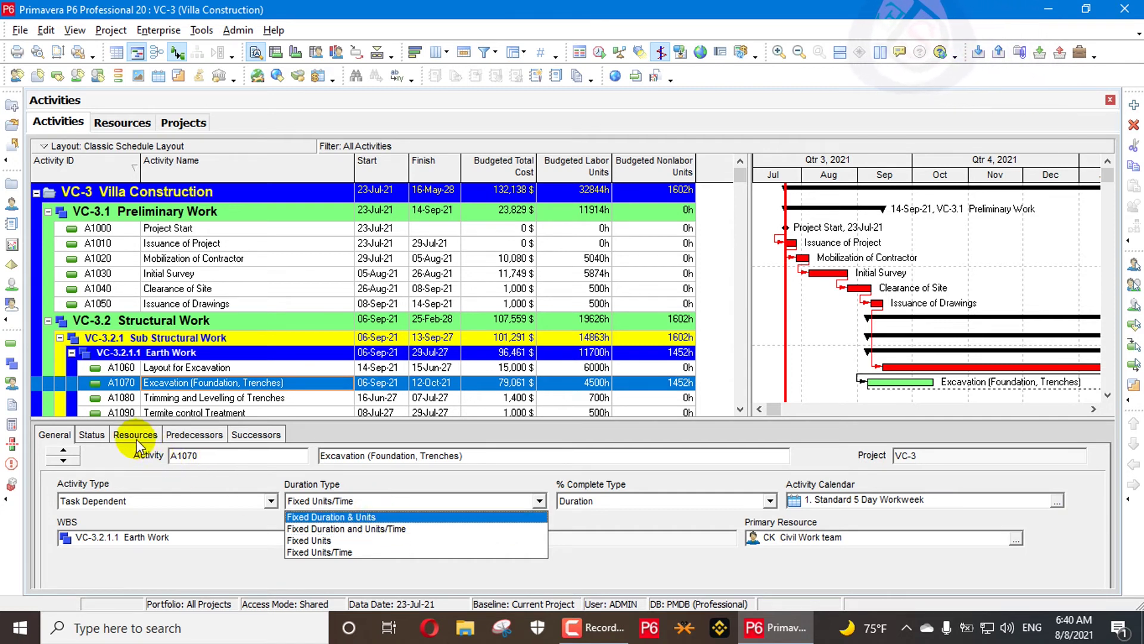
left_click(339, 541)
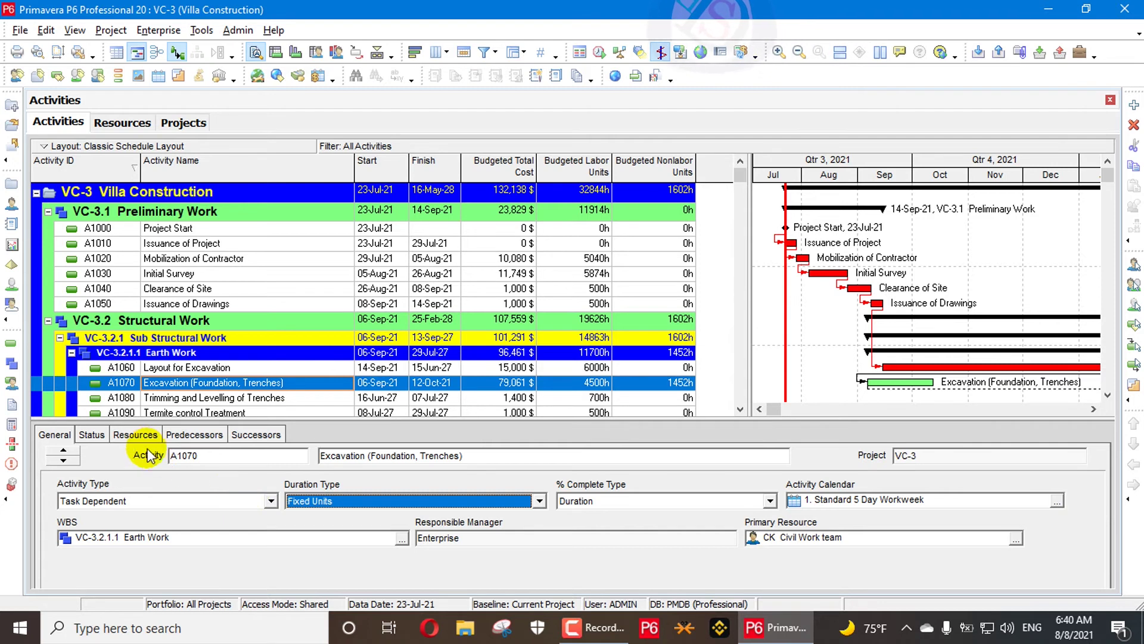
Step: Set the Budgeted Cost of the CK.Civil Work team on activity A1070 to 8500 $
left_click(134, 434)
left_click(448, 492)
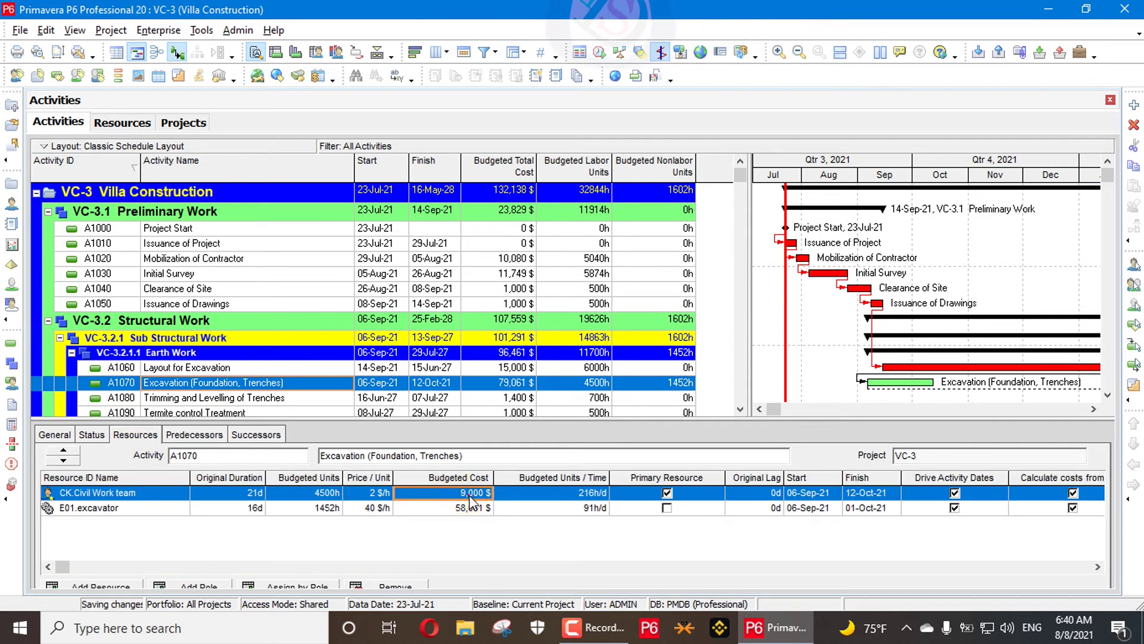
type("8500")
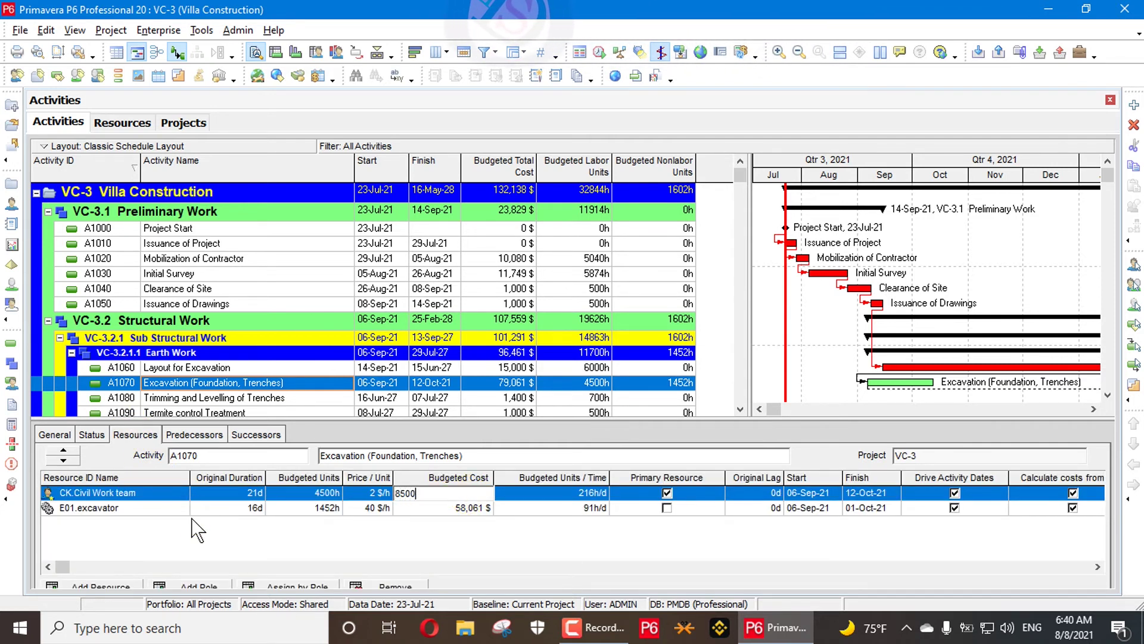
key("Return")
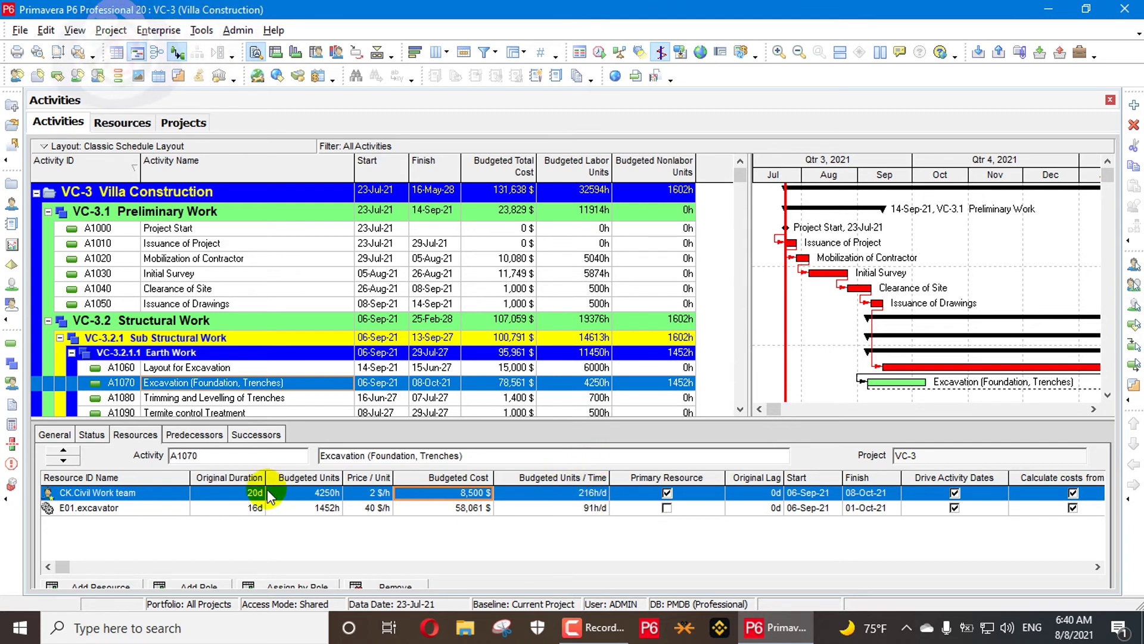
Step: Set the Budgeted Cost of the CK.Civil Work team on activity A1070 to 1000 $
left_click(411, 494)
type("1000")
key("Return")
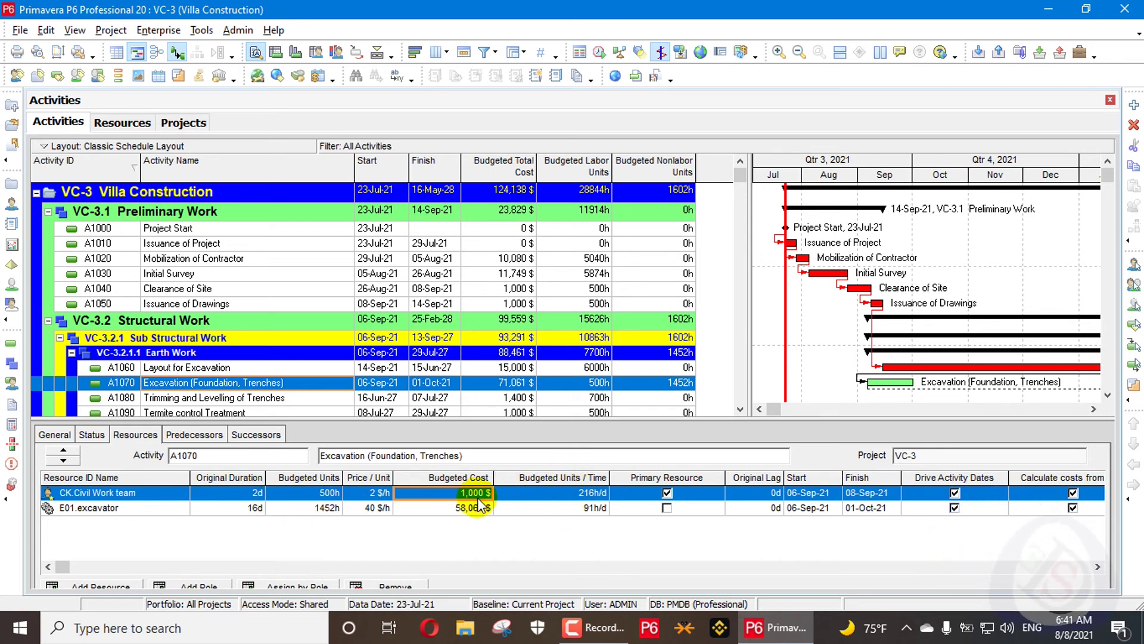
Step: Set activity A1070's duration type to Fixed Units/Time and open its status details
left_click(62, 440)
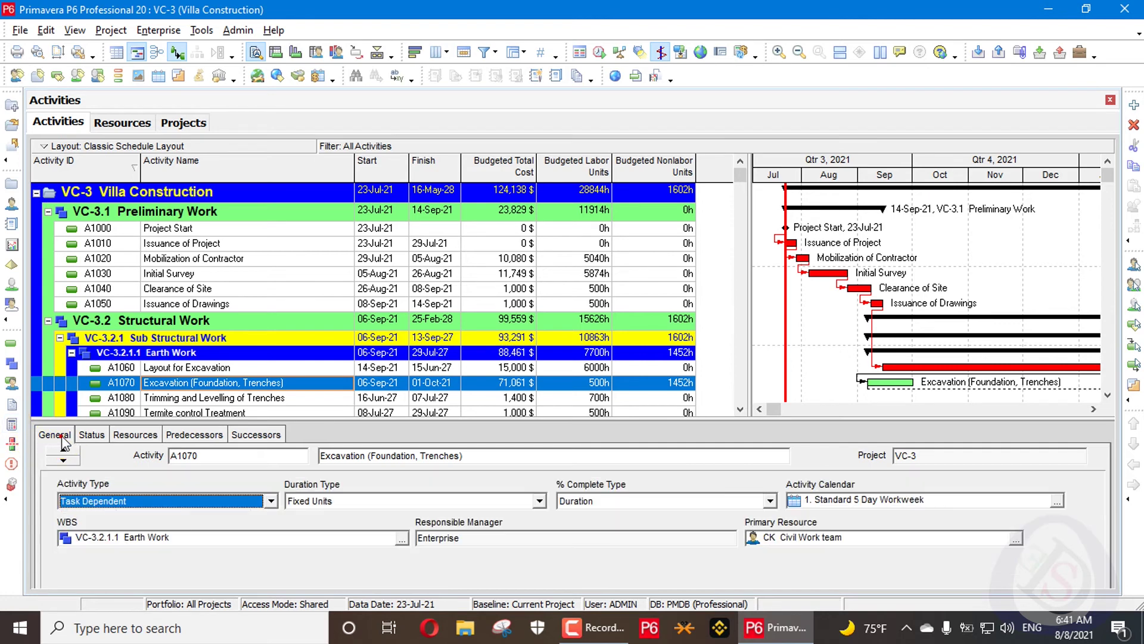
left_click(386, 504)
left_click(346, 552)
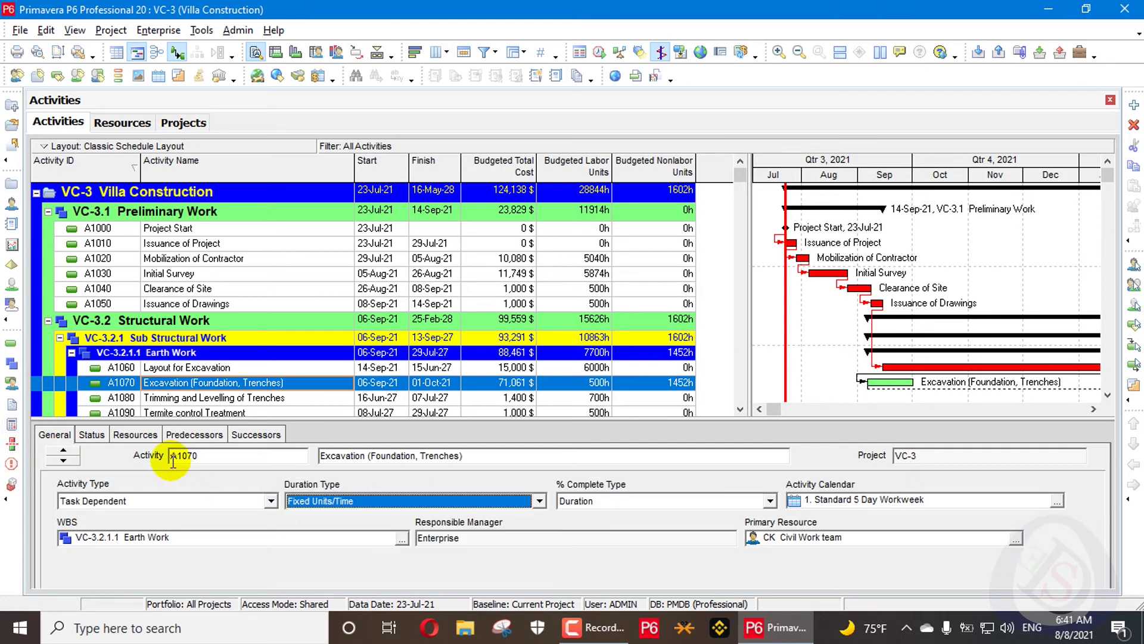
left_click(93, 434)
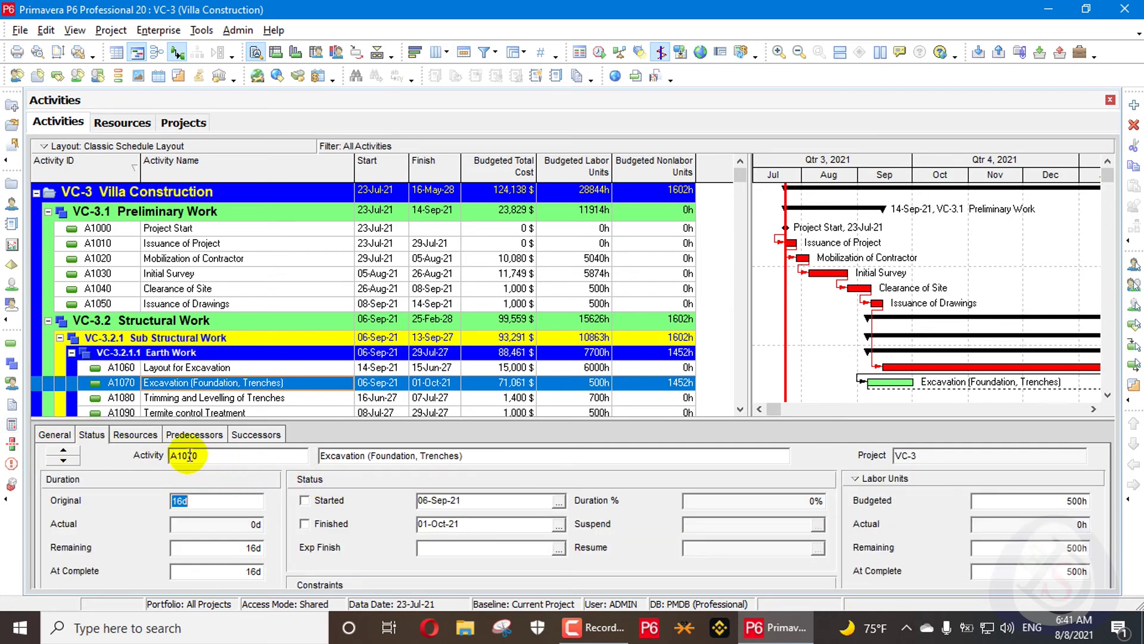
Step: Set the Budgeted Cost of the CK.Civil Work team on activity A1070 to 2500 $
left_click(135, 434)
left_click(464, 492)
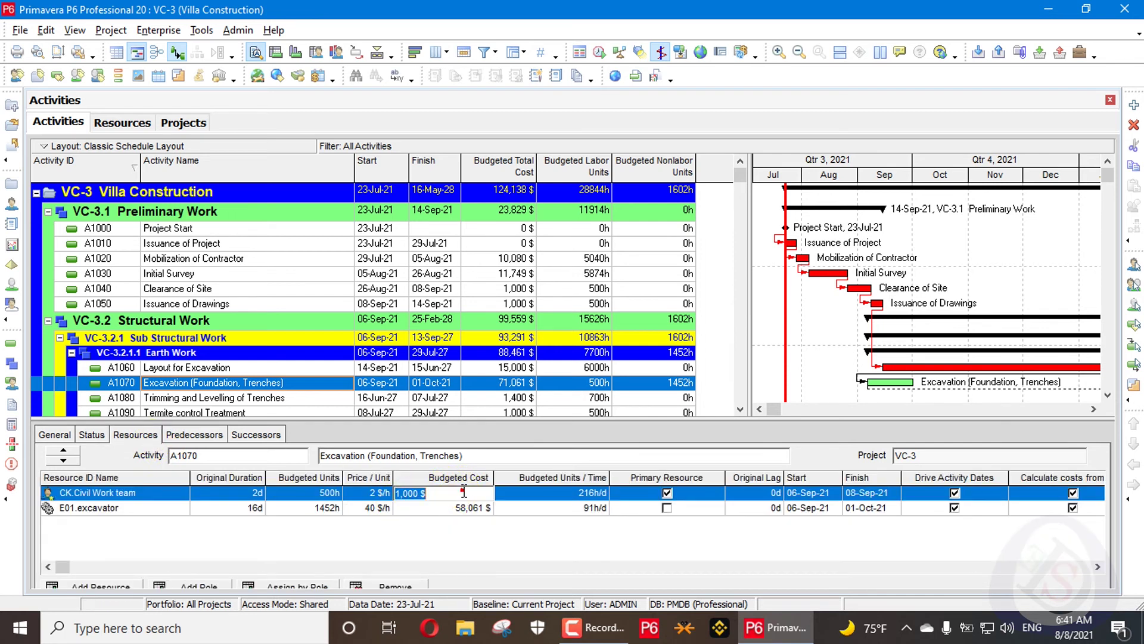
type("2500")
key("Return")
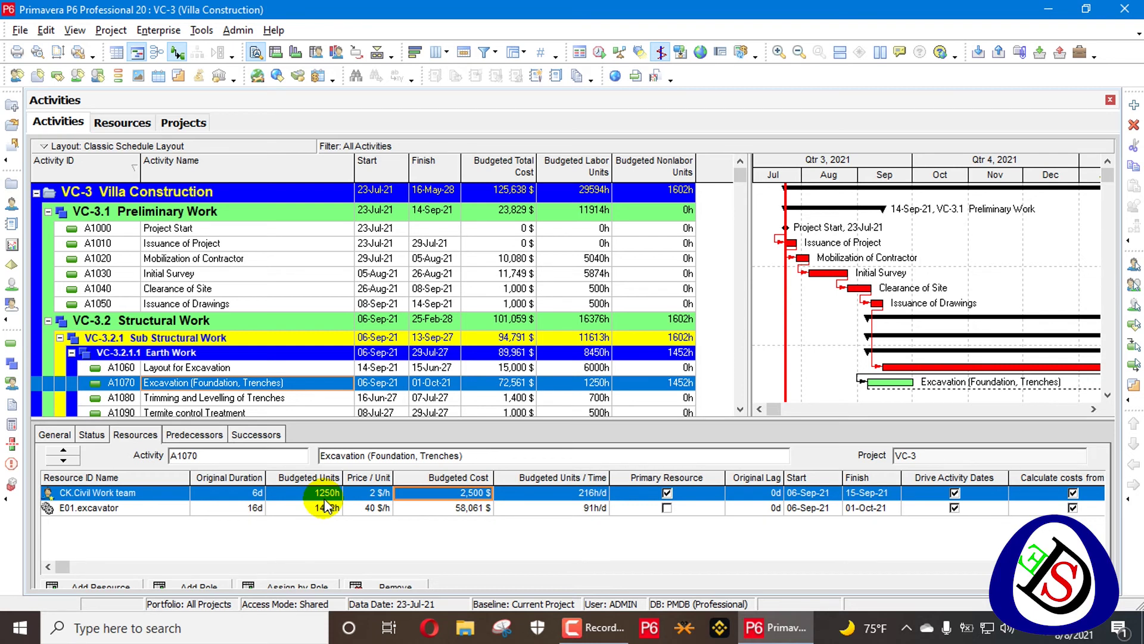
Step: Set the duration type of activity A1070 to Fixed Duration & Units
left_click(56, 438)
left_click(417, 500)
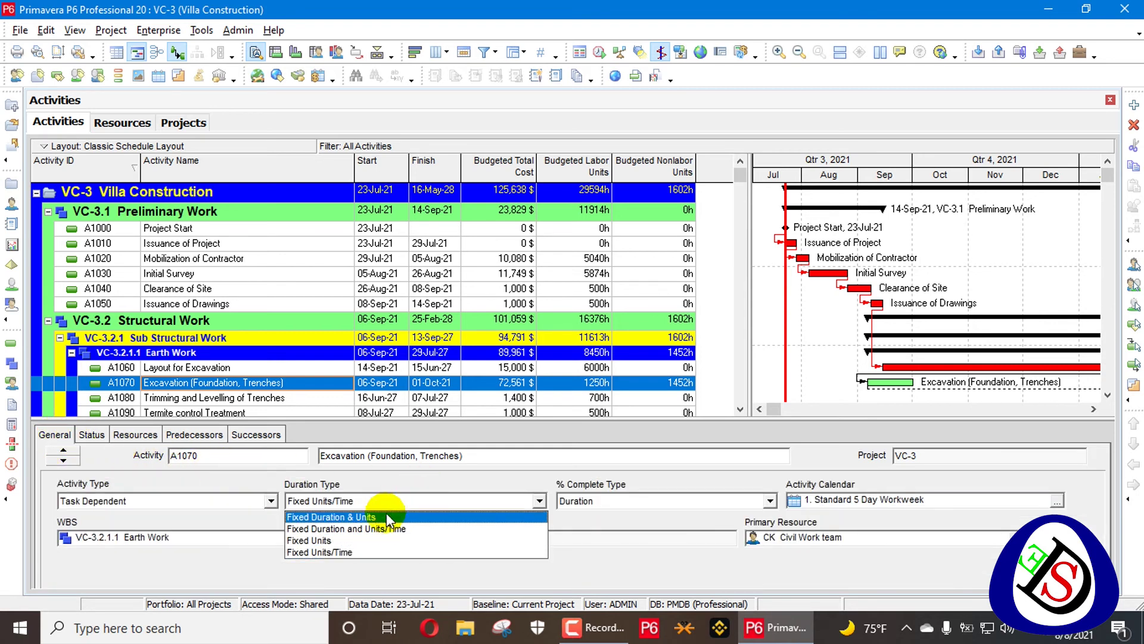
left_click(391, 517)
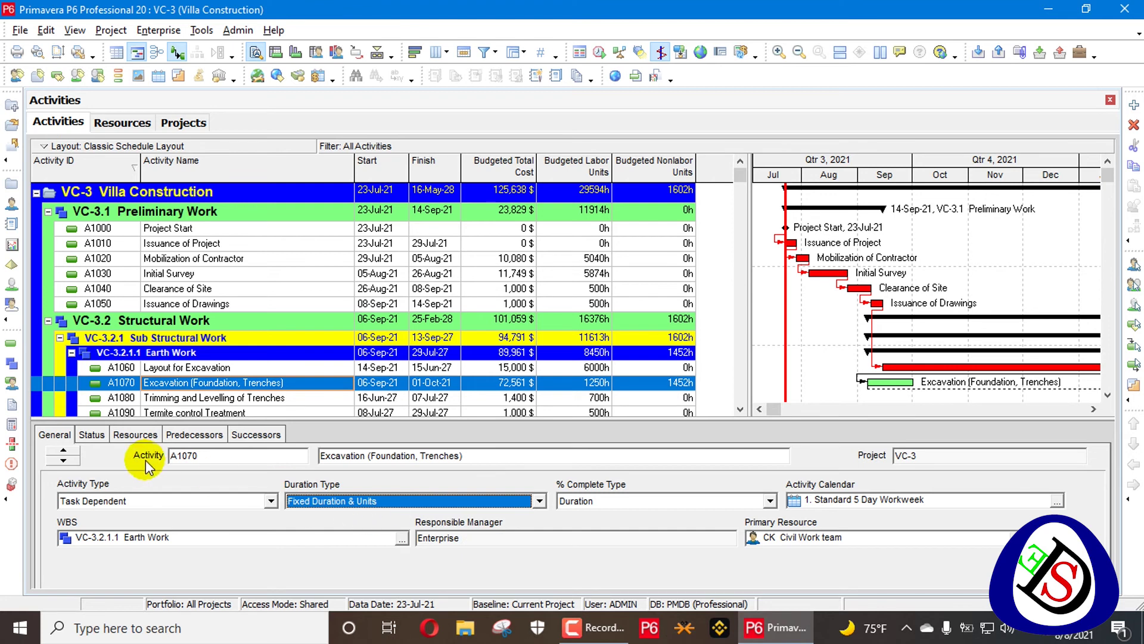
Step: Set the Budgeted Cost of the CK.Civil Work team on activity A1070 to 4500 $
left_click(127, 438)
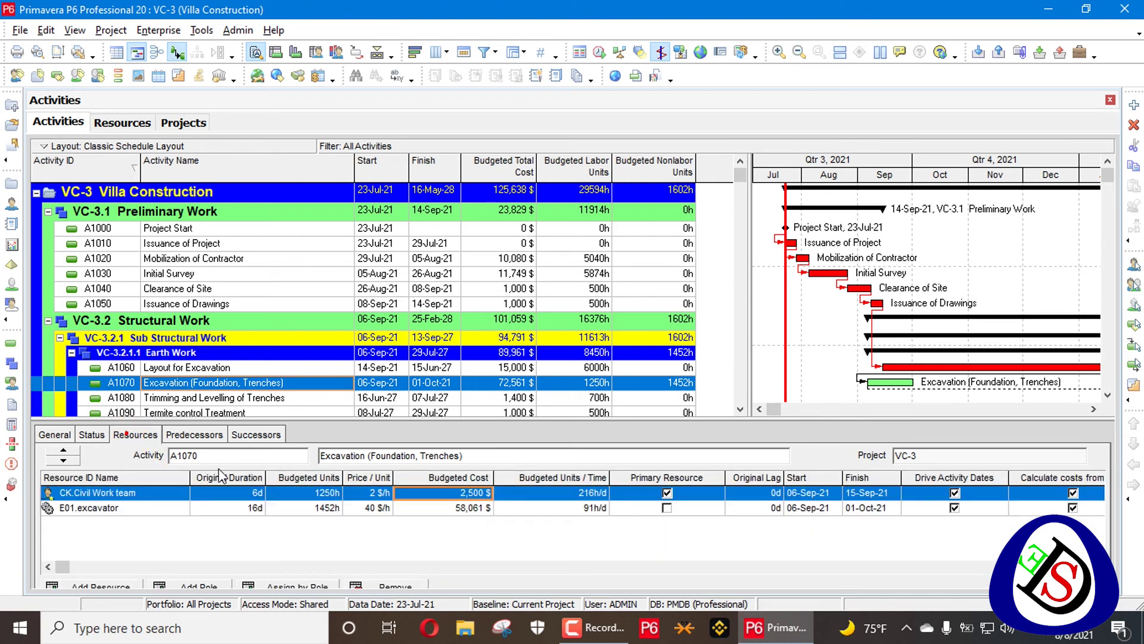
double_click(457, 494)
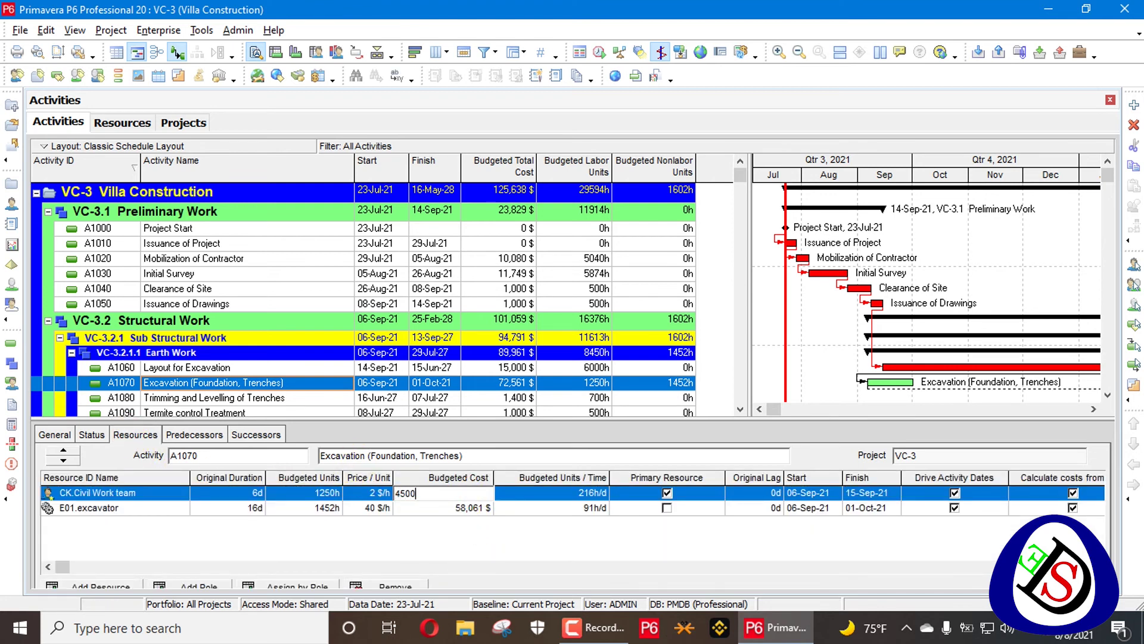
key("Return")
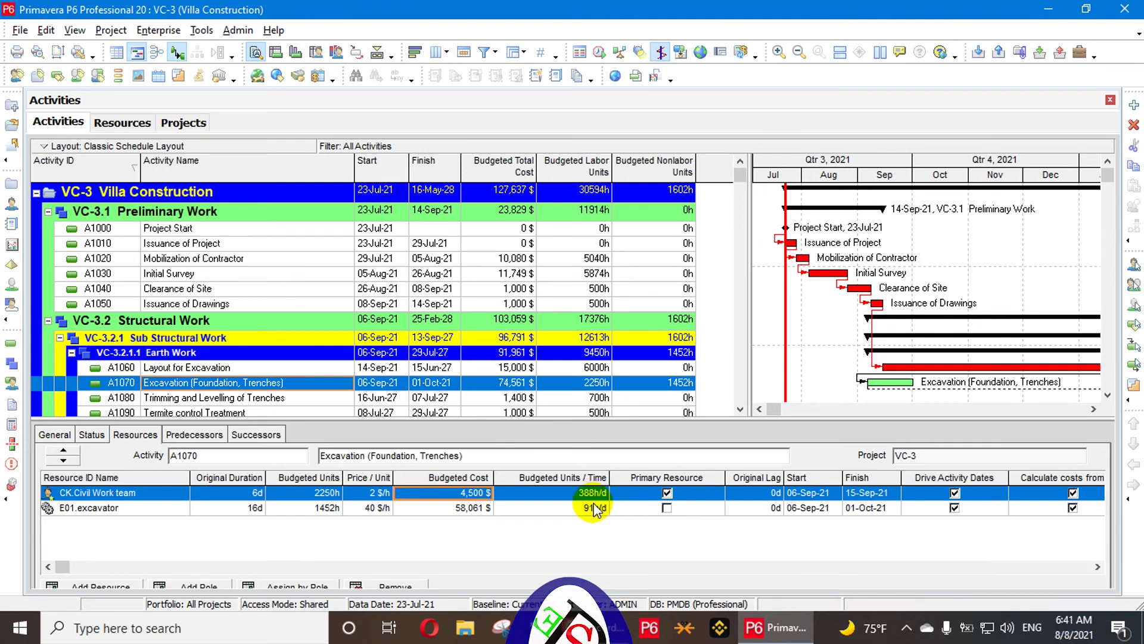
Step: Review activity A1070's duration type options against its resource assignments, and check the VC-3 project's resource assignment calculation settings
left_click(54, 435)
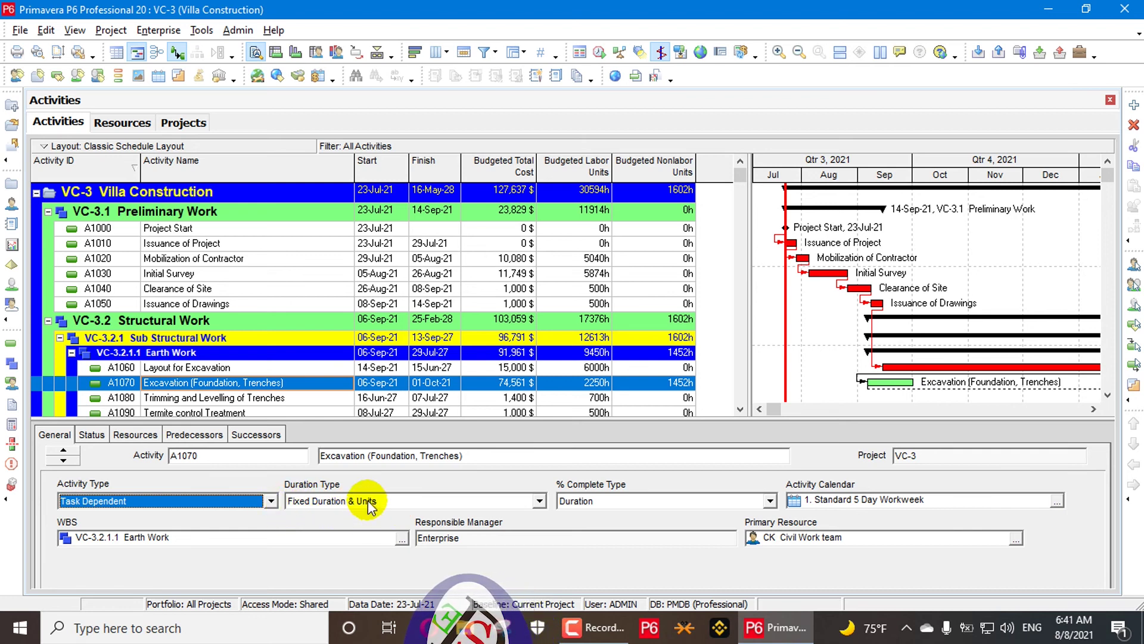
left_click(134, 435)
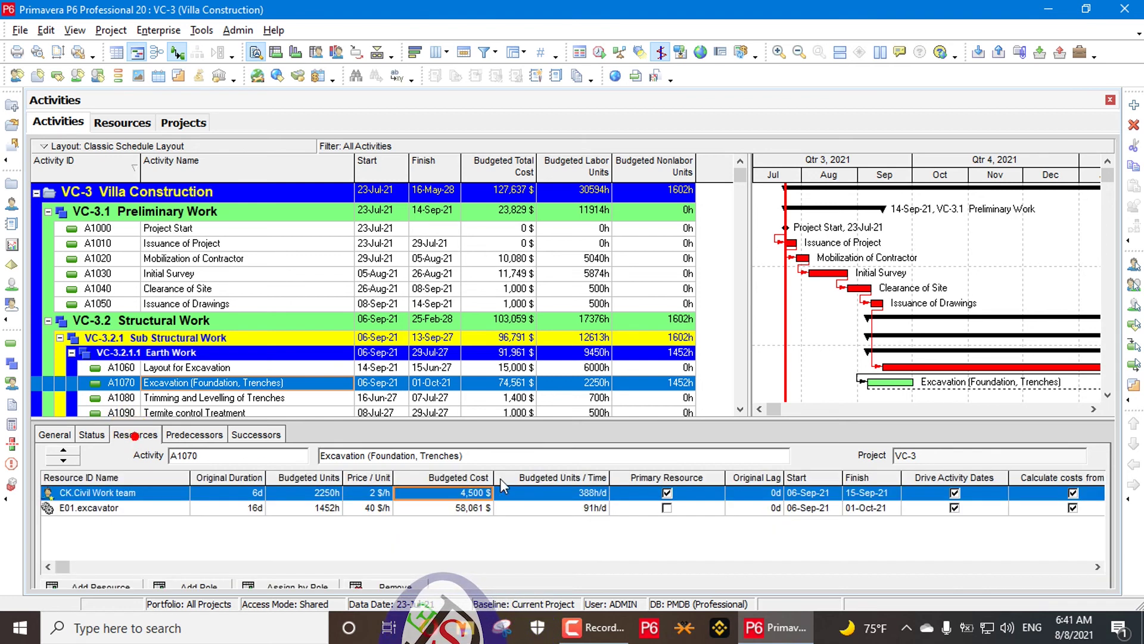
left_click(58, 442)
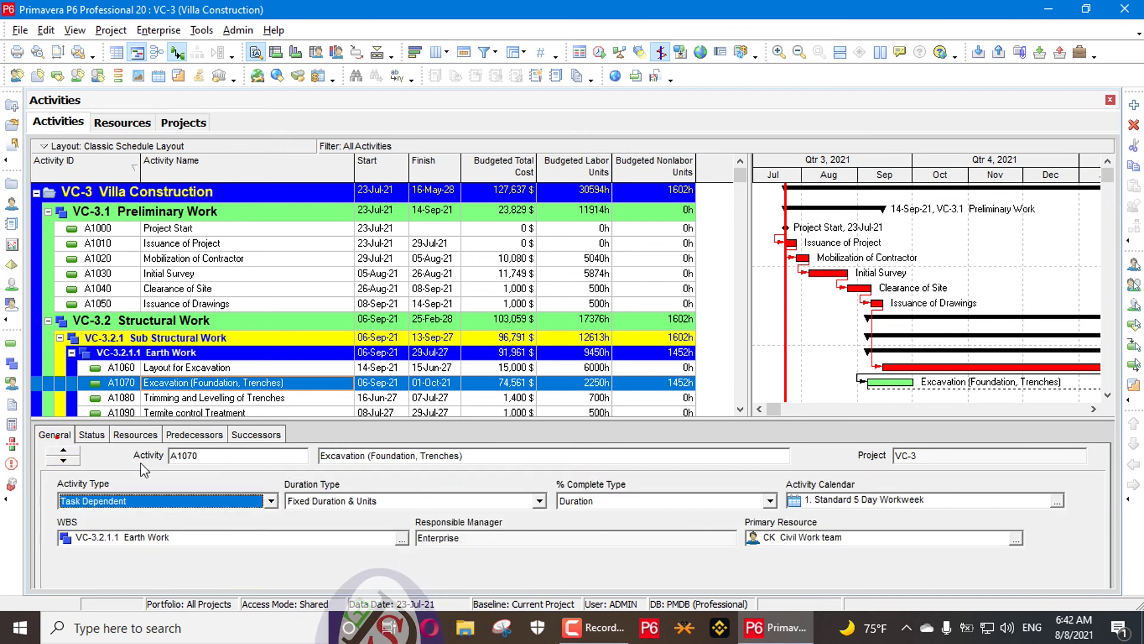
left_click(331, 503)
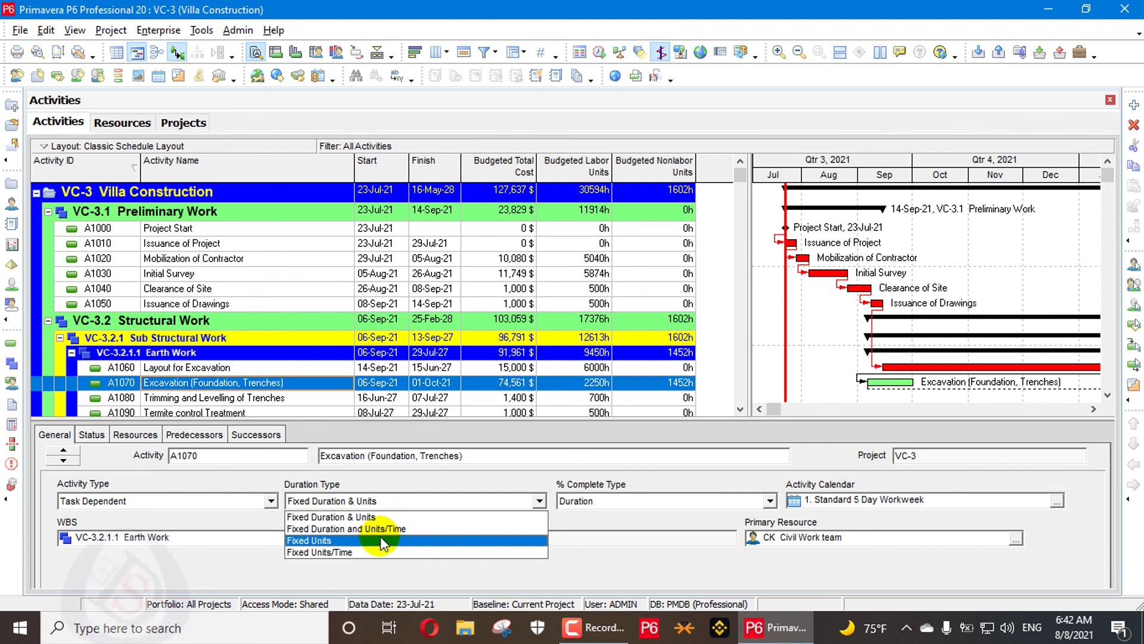
left_click(135, 434)
left_click(136, 433)
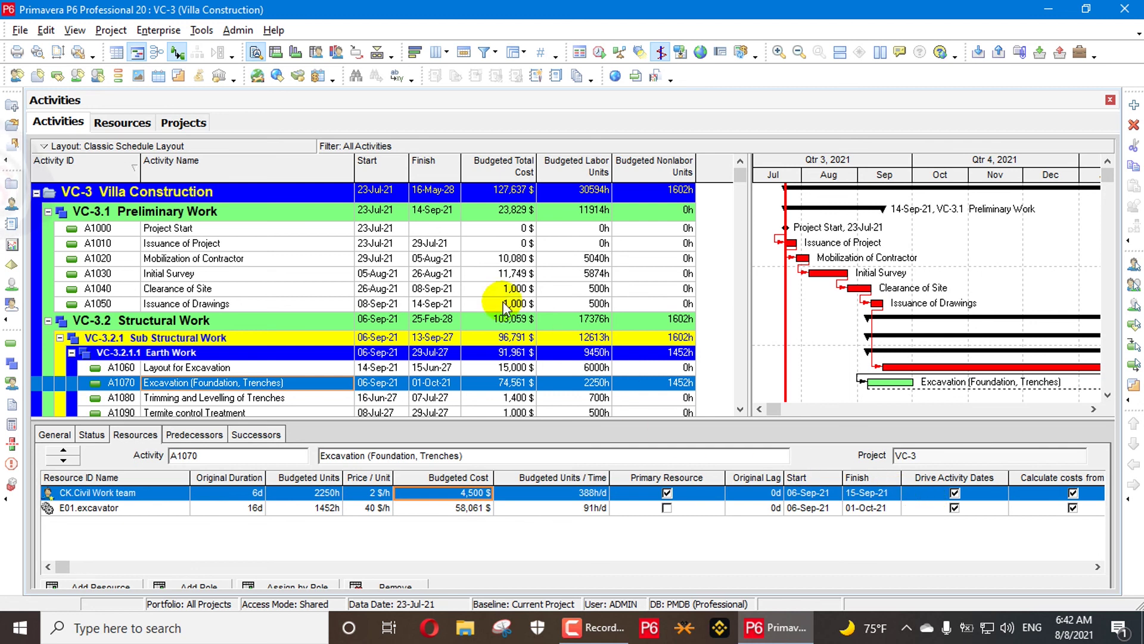
left_click(179, 123)
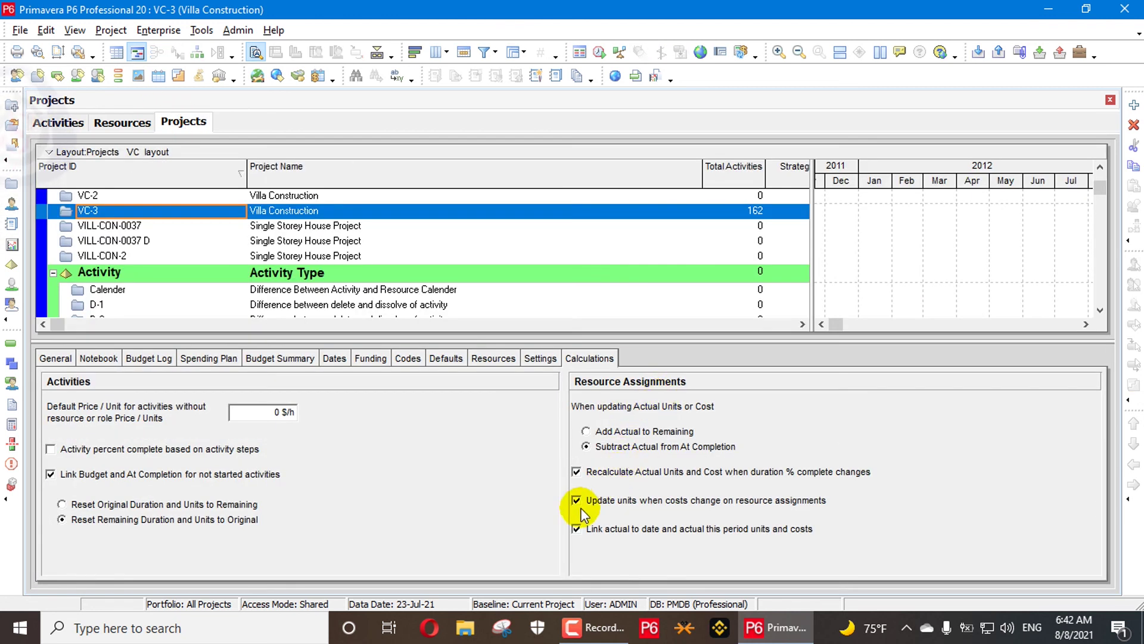